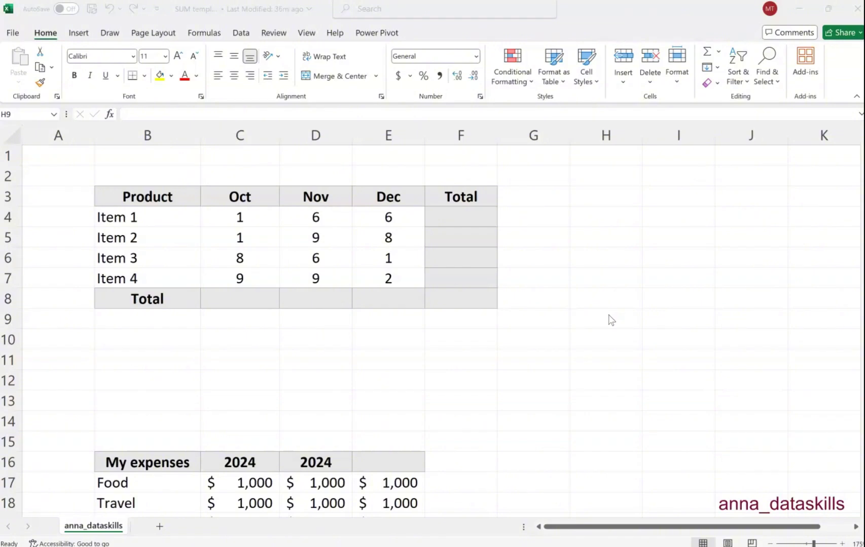
Step: Enter the formula =C4+D4+E4 in cell F4 to total Item 1 across Oct, Nov and Dec
{"action": "left_click", "coordinate": [550, 359]}
{"action": "left_click", "coordinate": [383, 204]}
{"action": "left_click", "coordinate": [473, 219]}
{"action": "left_click", "coordinate": [477, 217]}
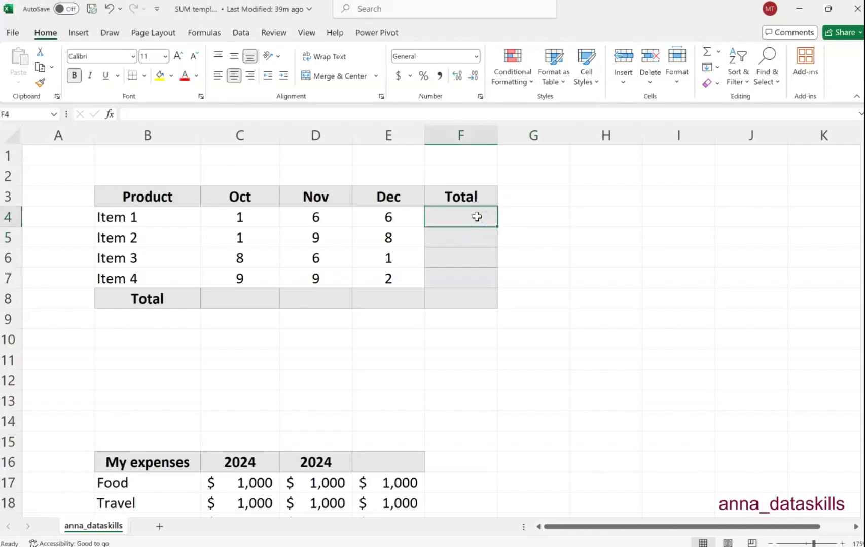
{"action": "type", "text": "="}
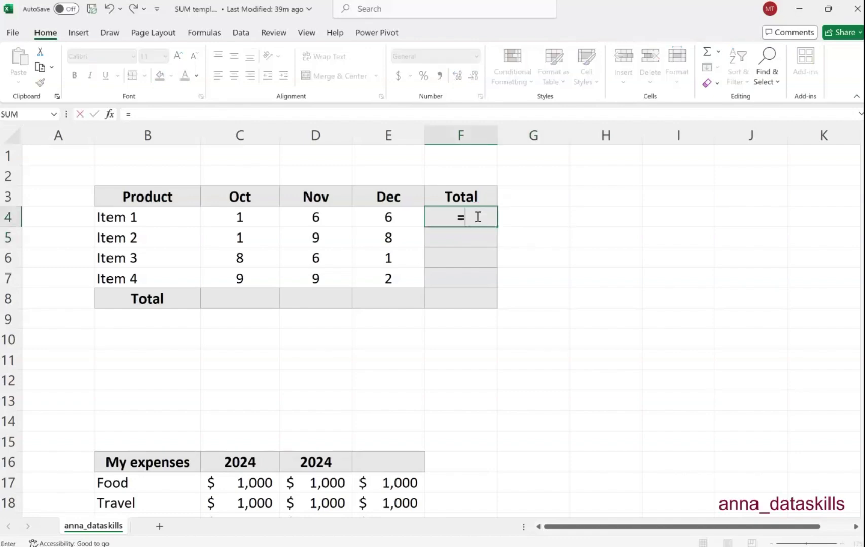
{"action": "left_click", "coordinate": [262, 217]}
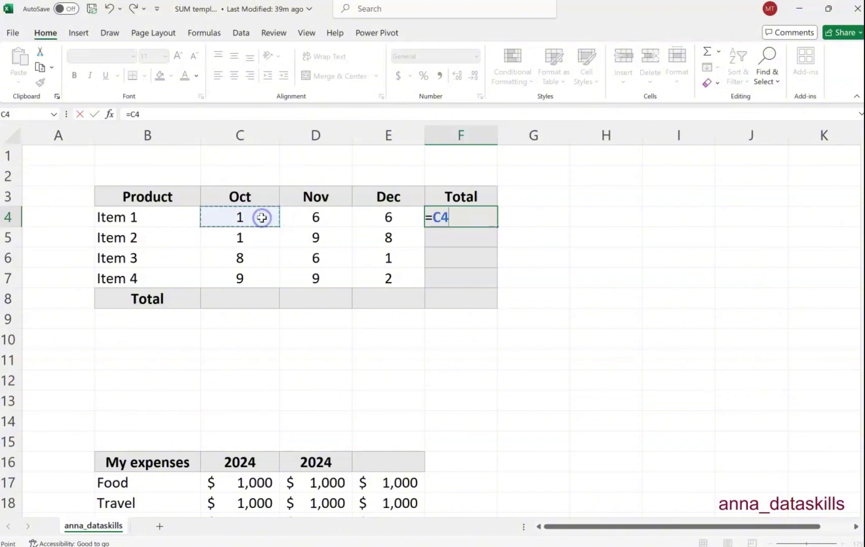
{"action": "type", "text": "+"}
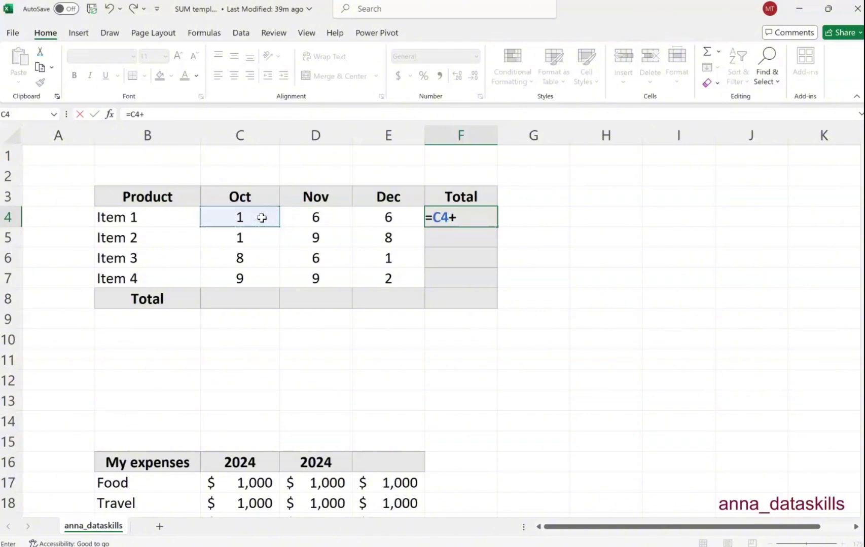
{"action": "left_click", "coordinate": [301, 214]}
{"action": "type", "text": "+"}
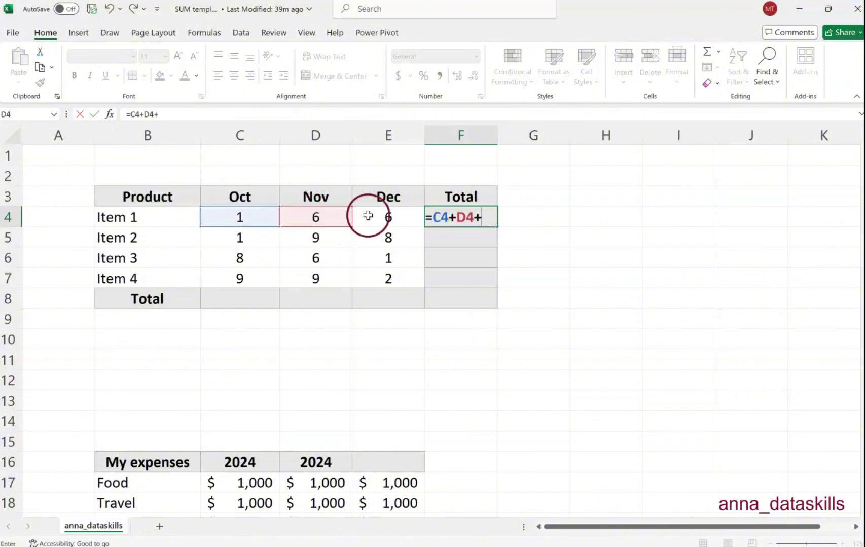
{"action": "left_click", "coordinate": [372, 216]}
{"action": "key", "text": "Return"}
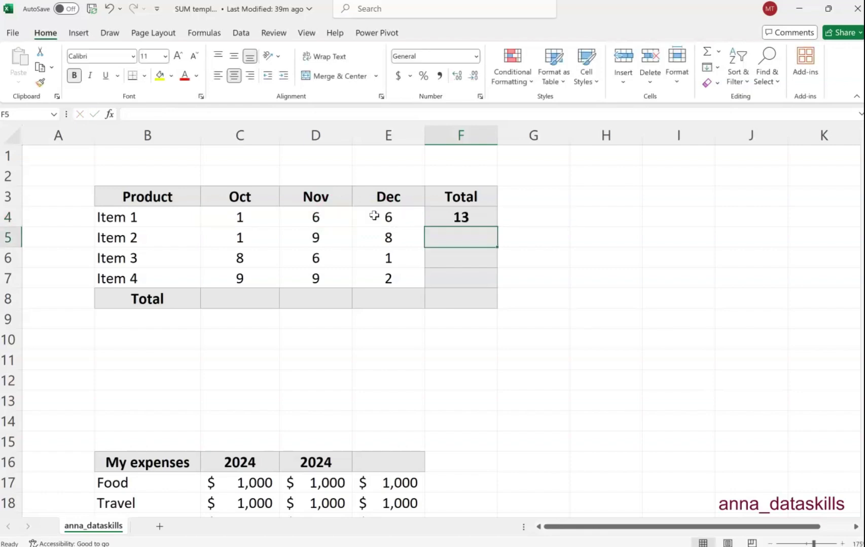
Step: Fill the addition formula from F4 down through F8, checking the cell references copied into F5
{"action": "left_click", "coordinate": [478, 222]}
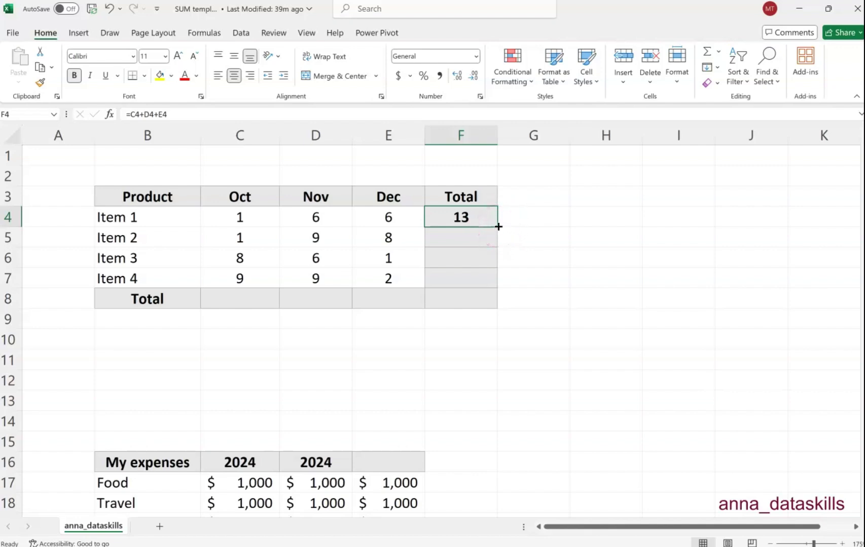
{"action": "left_click_drag", "start_coordinate": [498, 227], "coordinate": [493, 247]}
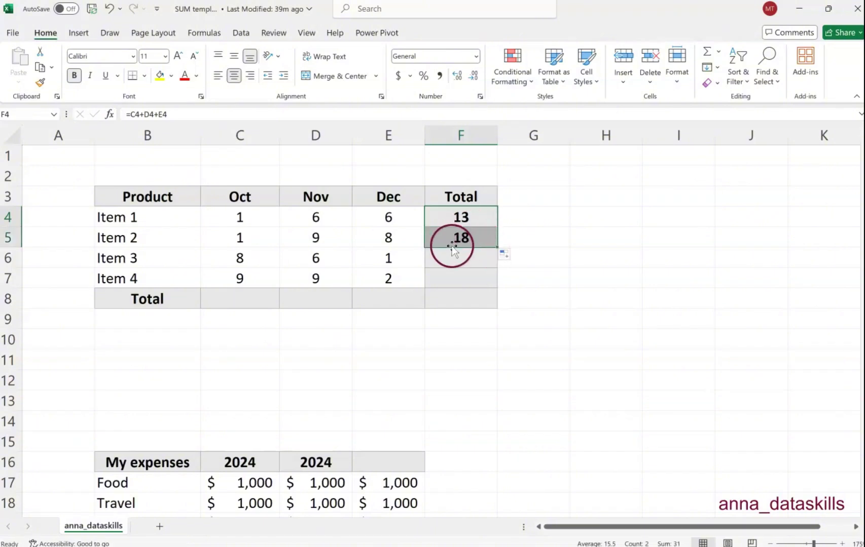
{"action": "left_click", "coordinate": [459, 238]}
{"action": "double_click", "coordinate": [460, 238]}
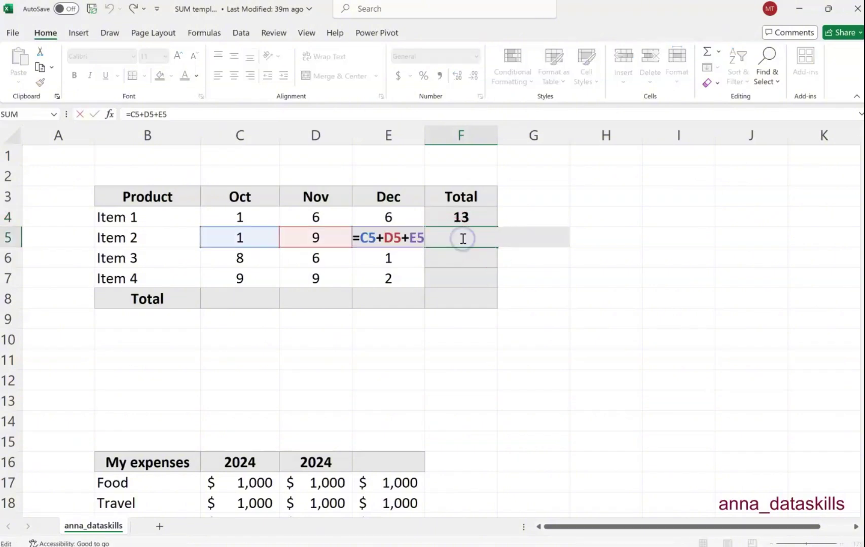
{"action": "key", "text": "Escape"}
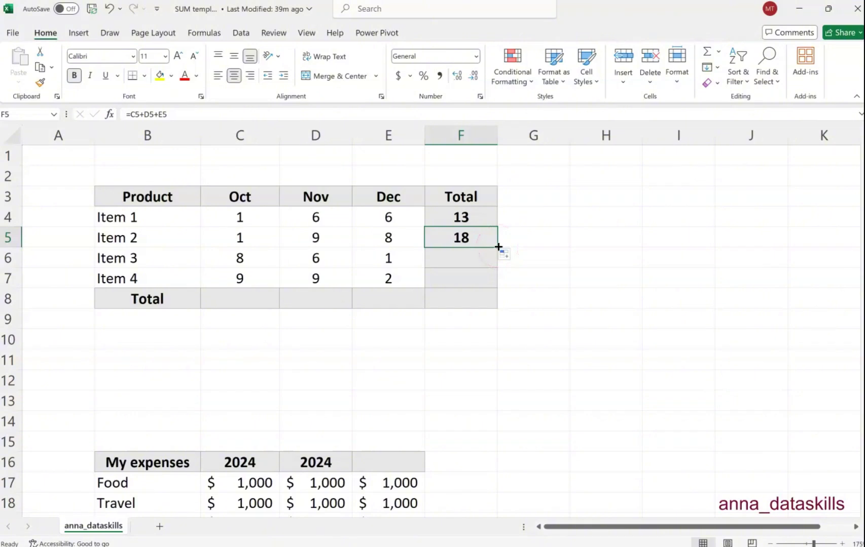
{"action": "left_click_drag", "start_coordinate": [498, 246], "coordinate": [502, 314]}
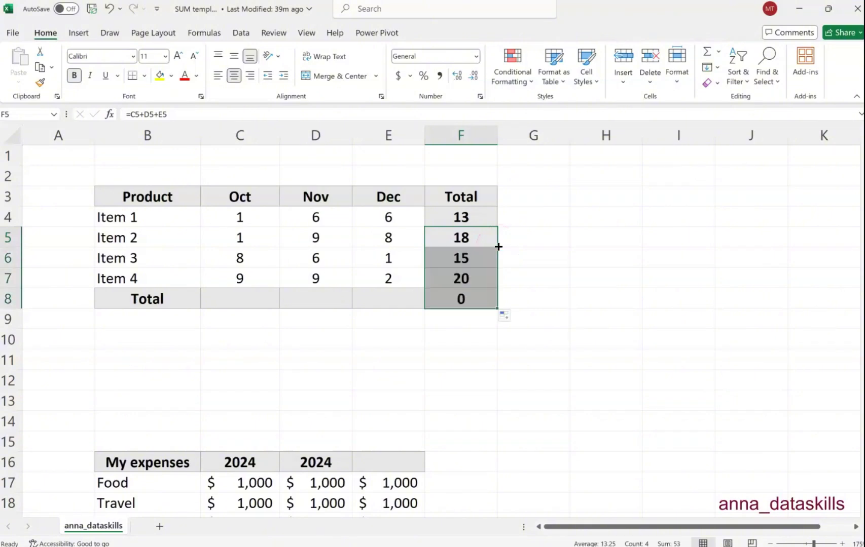
{"action": "left_click", "coordinate": [569, 263]}
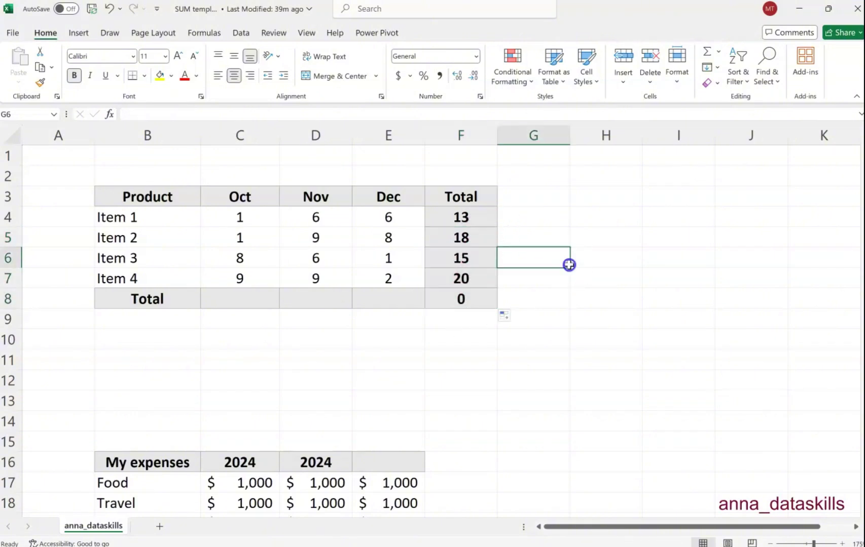
Step: Clear the contents of the Total column cells F4:F8
{"action": "left_click", "coordinate": [492, 225]}
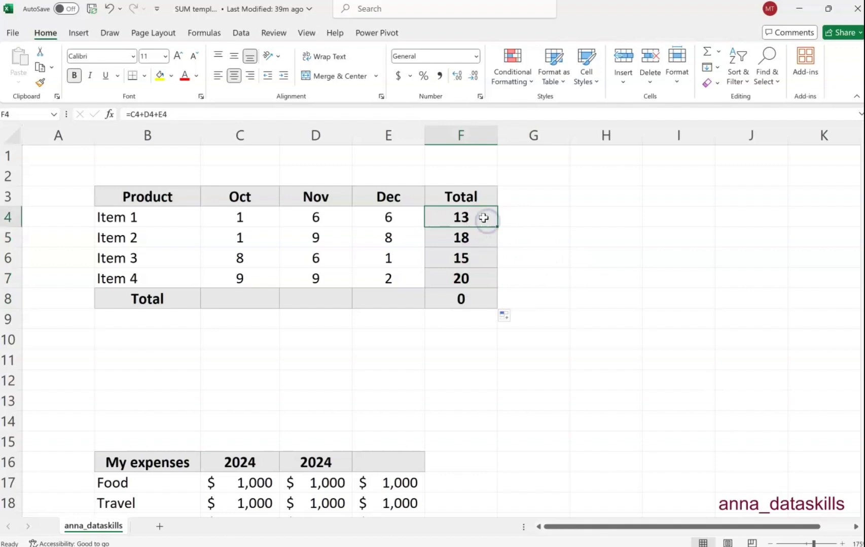
{"action": "left_click_drag", "start_coordinate": [480, 217], "coordinate": [478, 300]}
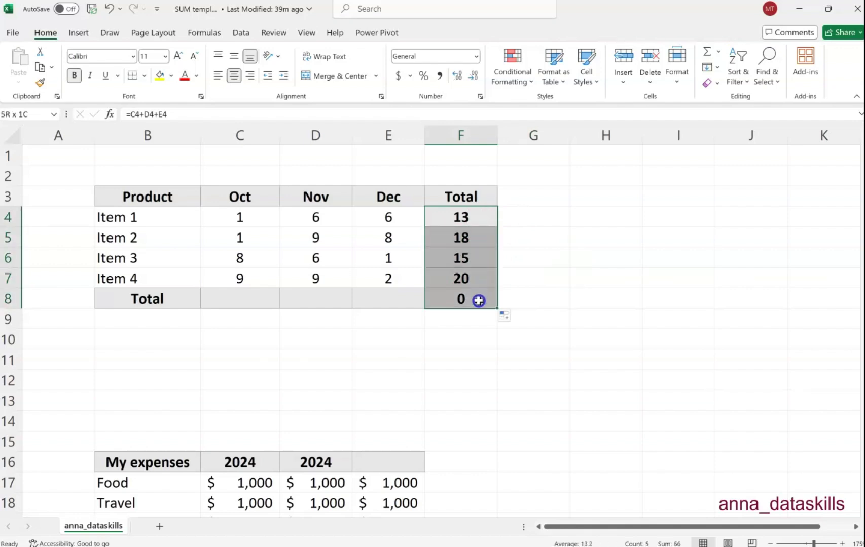
{"action": "right_click", "coordinate": [478, 257]}
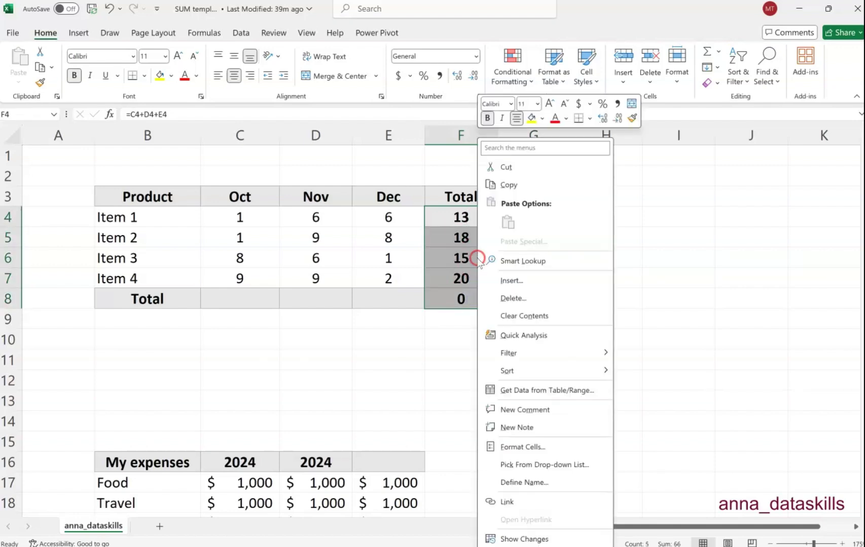
{"action": "left_click", "coordinate": [537, 317]}
{"action": "left_click", "coordinate": [601, 221]}
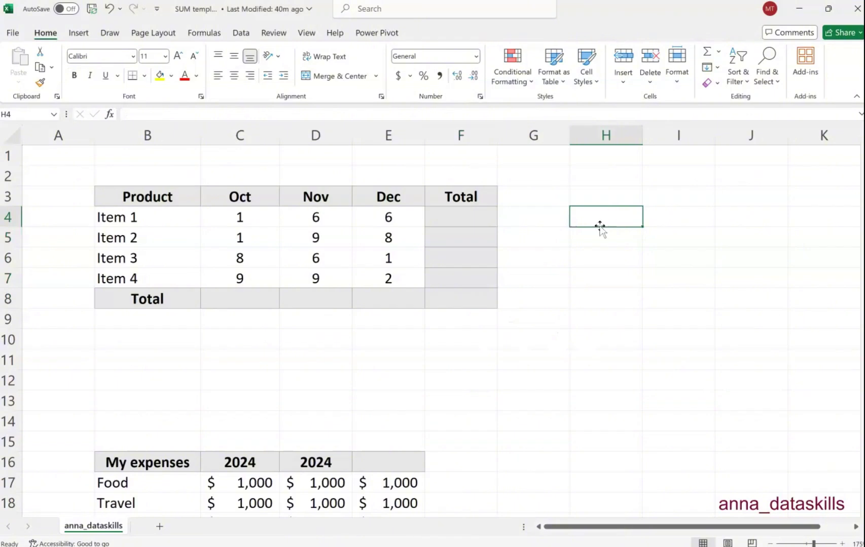
{"action": "left_click", "coordinate": [170, 434]}
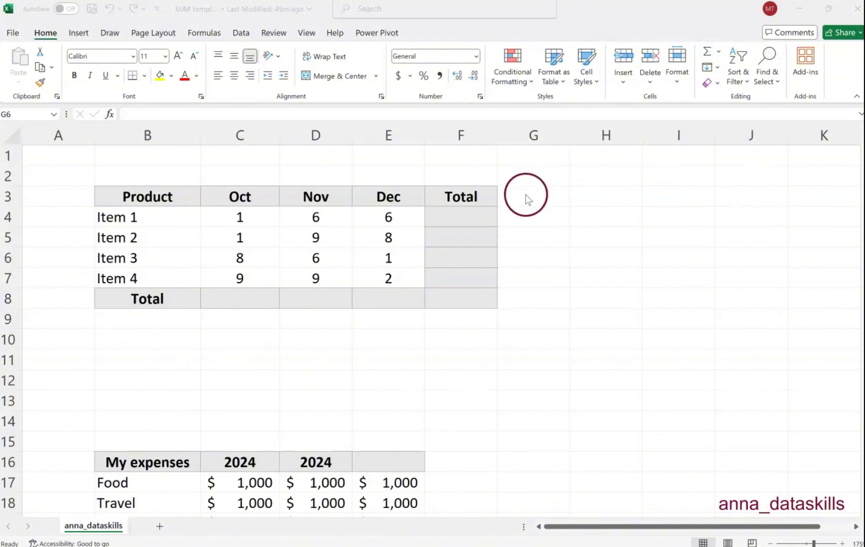
Step: Enter the formula =SUM(C4,D4,E4) in cell H4, with the three month cells as separate arguments
{"action": "left_click", "coordinate": [592, 216]}
{"action": "left_click", "coordinate": [593, 215]}
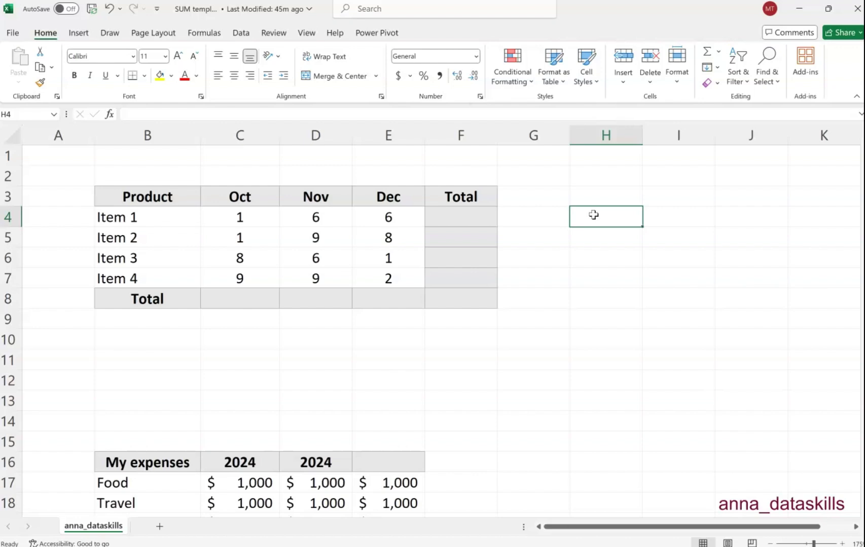
{"action": "type", "text": "="}
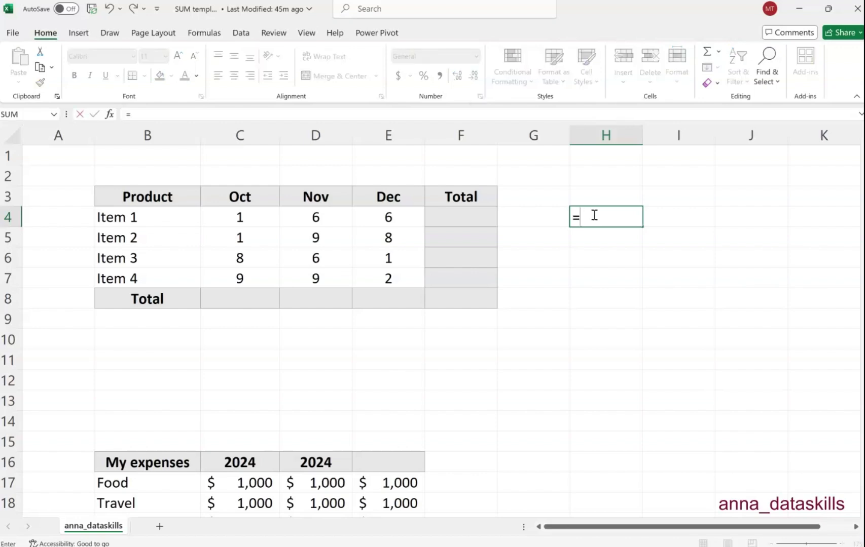
{"action": "type", "text": "sum"}
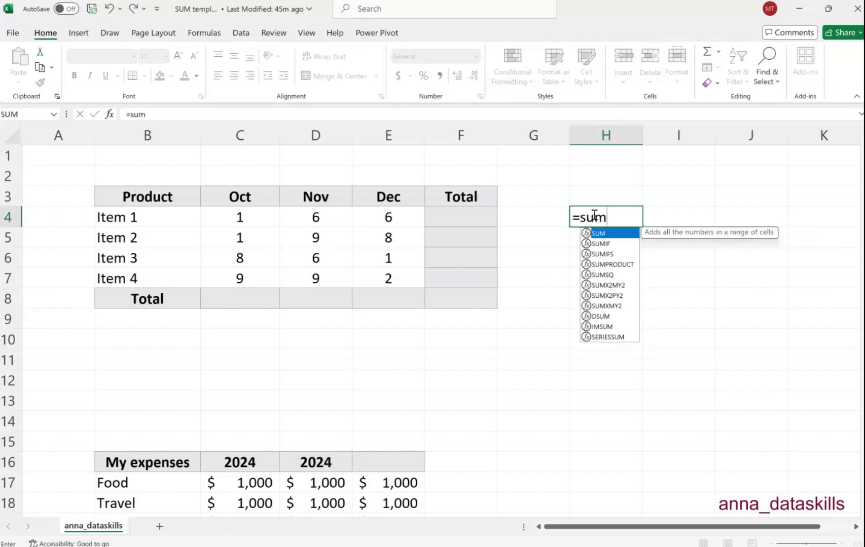
{"action": "type", "text": "("}
{"action": "left_click", "coordinate": [248, 215]}
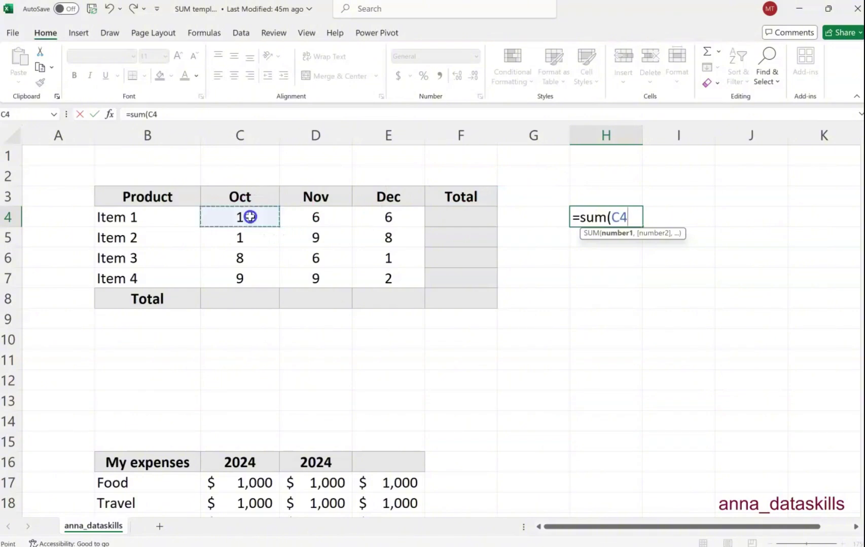
{"action": "type", "text": ","}
{"action": "left_click", "coordinate": [305, 219]}
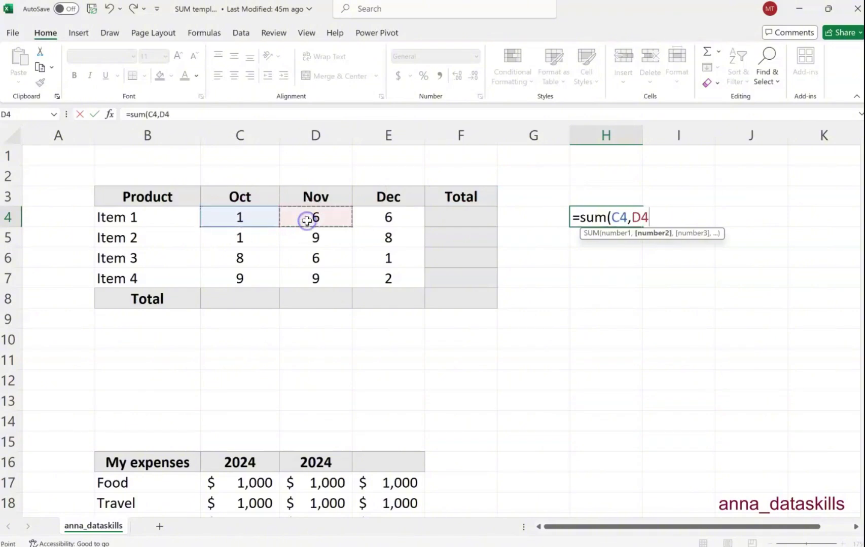
{"action": "type", "text": ","}
{"action": "left_click", "coordinate": [368, 218]}
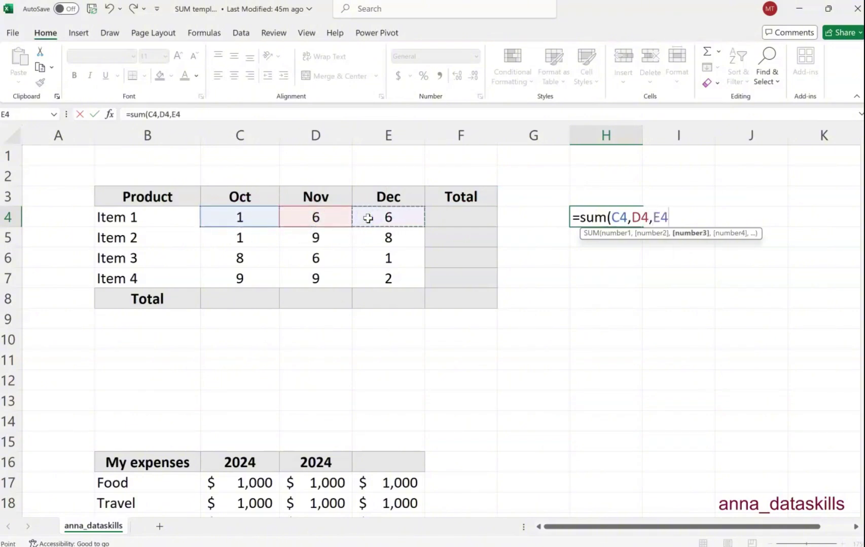
{"action": "type", "text": ")"}
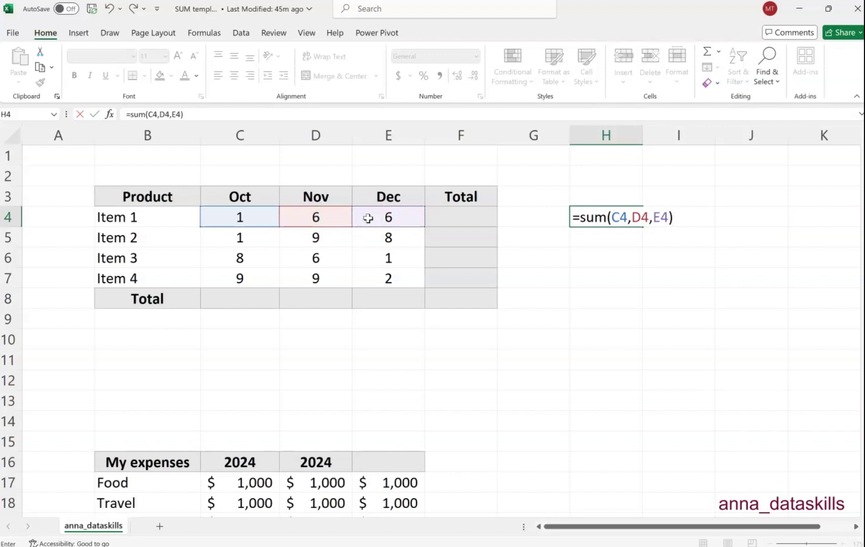
{"action": "key", "text": "Return"}
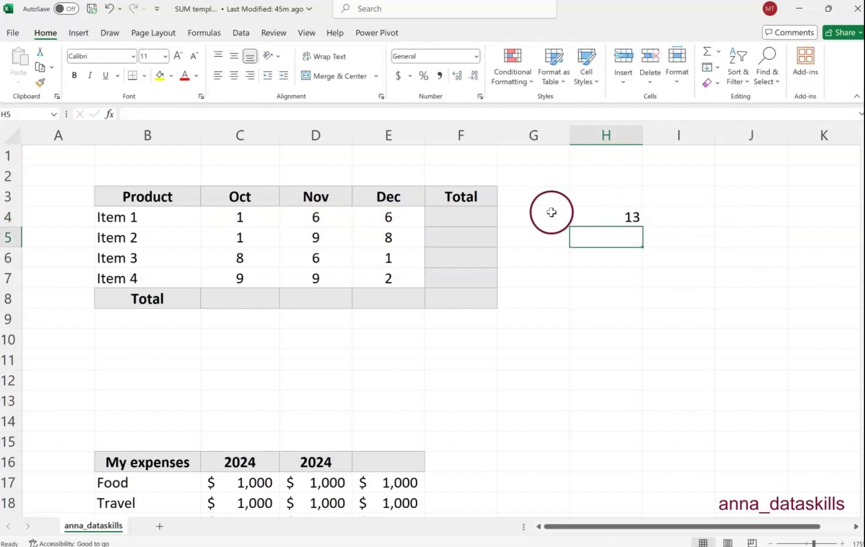
Step: Enter the formula =SUM(C4:E4) in cell F4 to total Item 1 with a range reference
{"action": "left_click", "coordinate": [474, 216]}
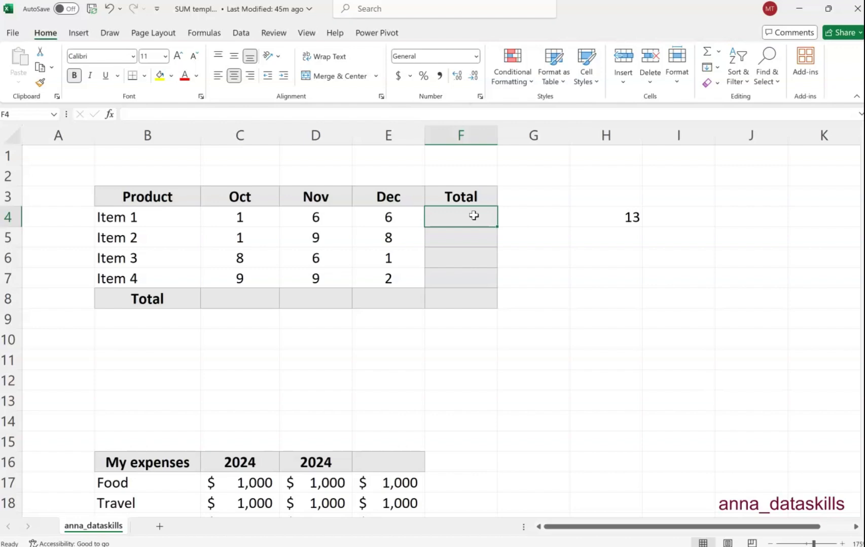
{"action": "type", "text": "="}
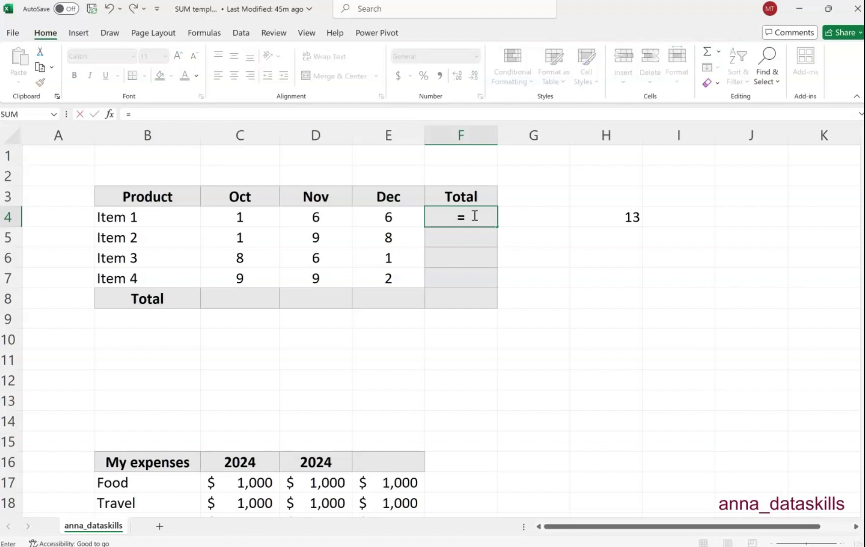
{"action": "type", "text": "sum("}
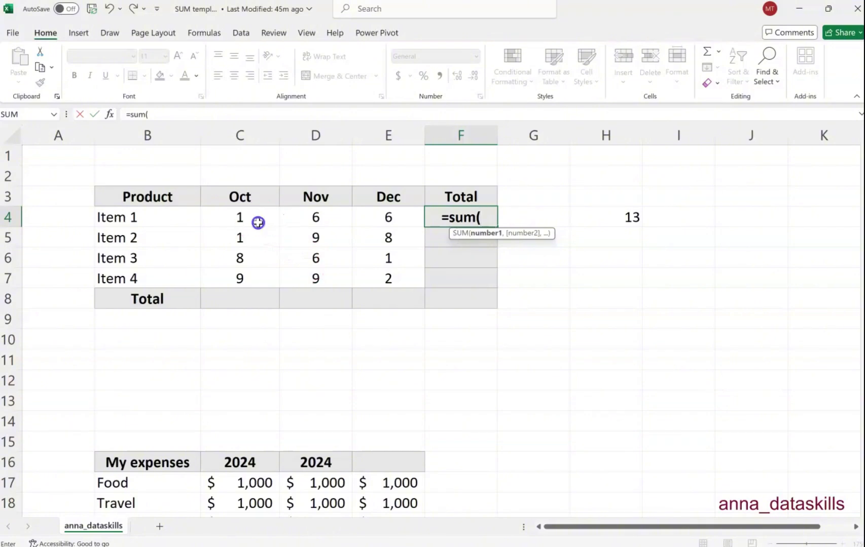
{"action": "left_click_drag", "start_coordinate": [257, 222], "coordinate": [404, 222]}
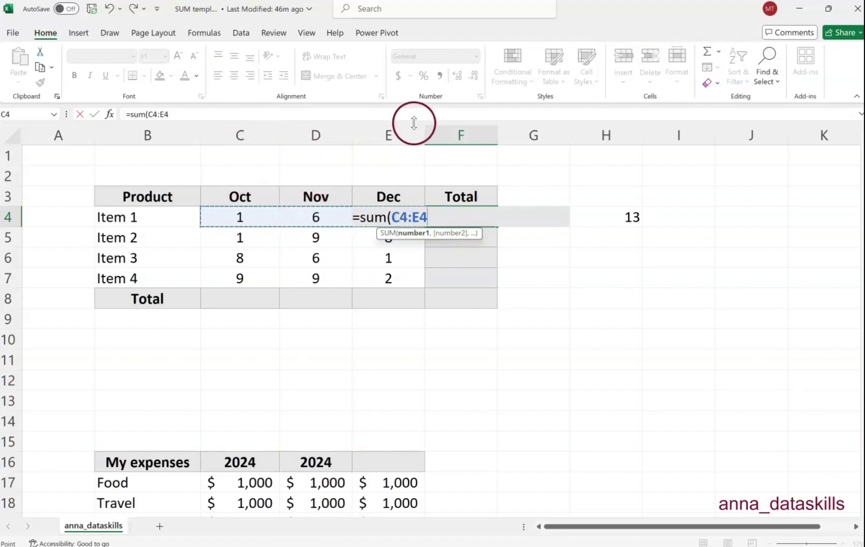
{"action": "type", "text": ")"}
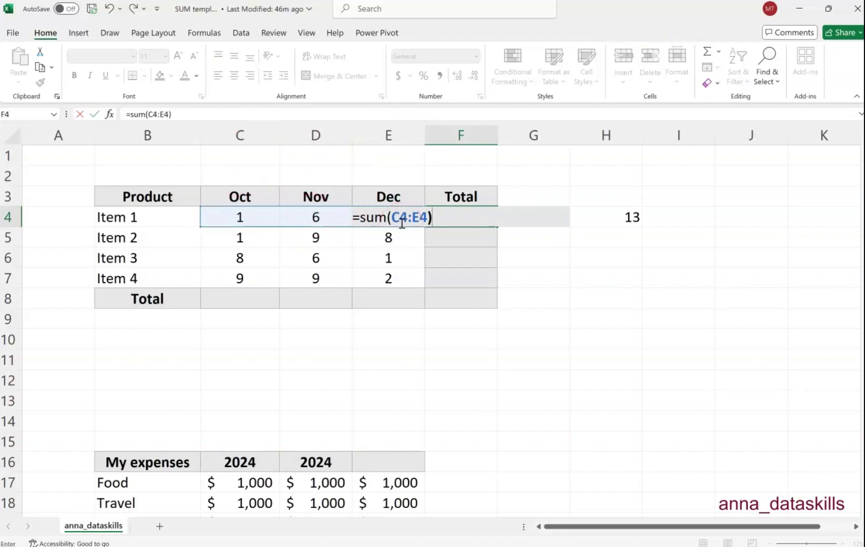
{"action": "key", "text": "Return"}
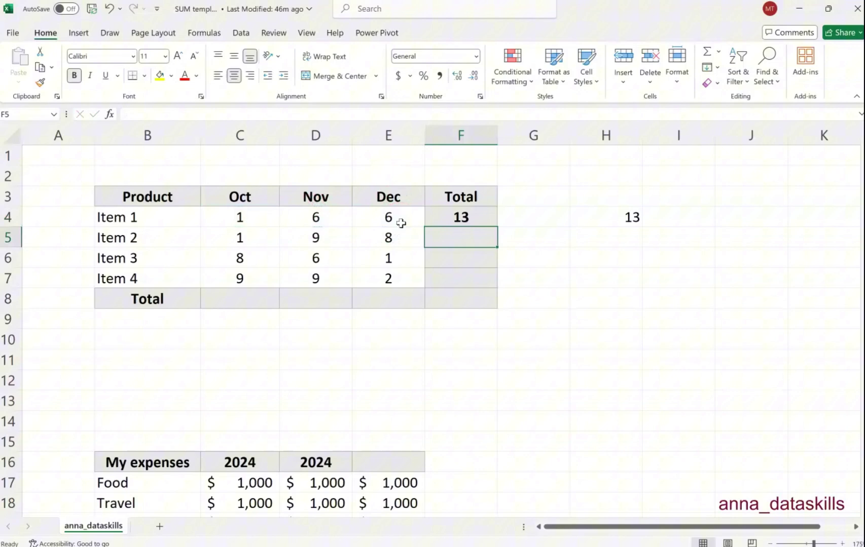
Step: Inspect the range formula in cell F4, and undo its entry
{"action": "left_click", "coordinate": [488, 218]}
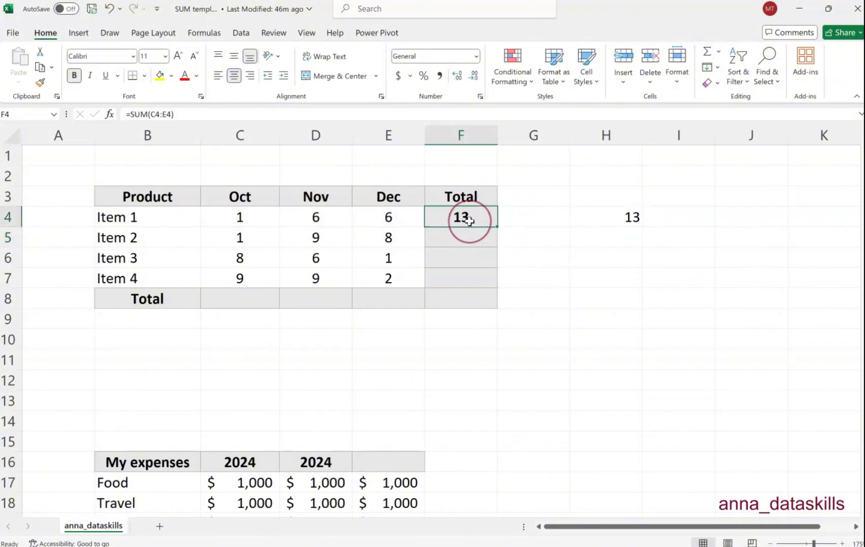
{"action": "double_click", "coordinate": [469, 222]}
{"action": "key", "text": "ctrl+z"}
{"action": "left_click", "coordinate": [442, 382]}
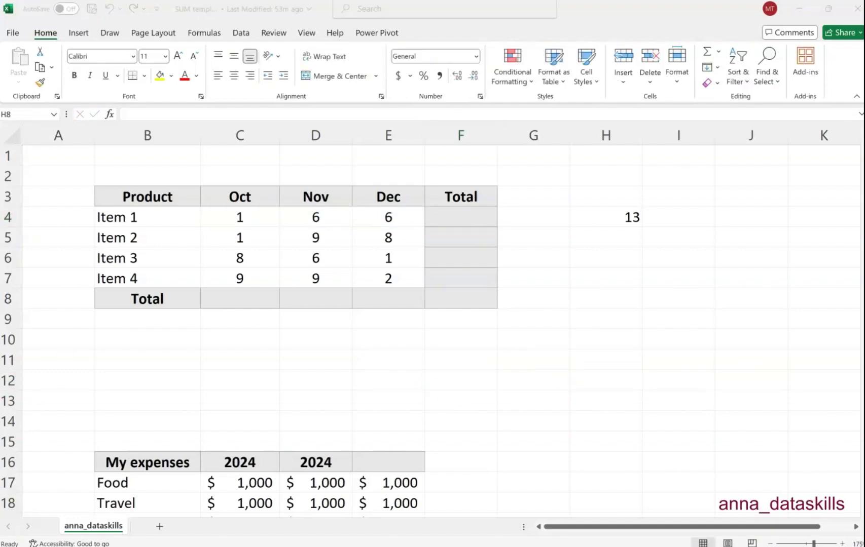
Step: Total Item 1's monthly values in cell F4 with AutoSum over C4:E4
{"action": "left_click", "coordinate": [444, 220]}
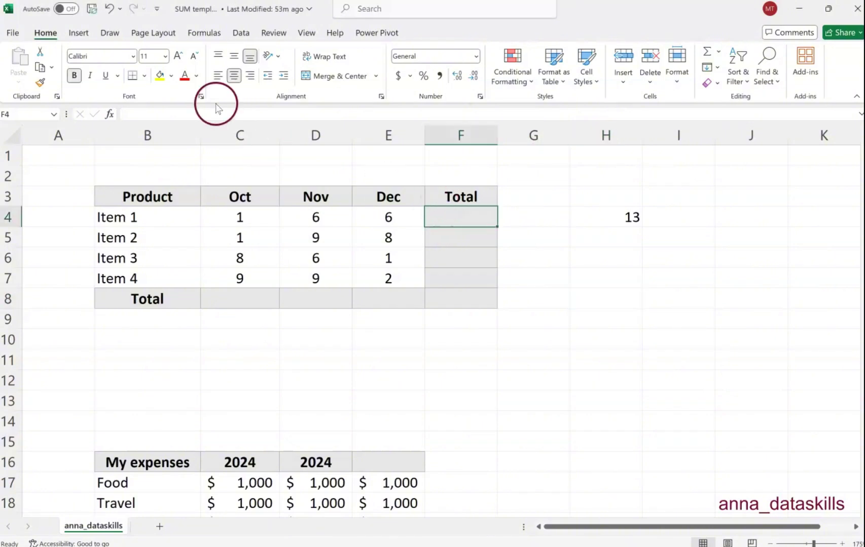
{"action": "left_click", "coordinate": [718, 51]}
{"action": "left_click", "coordinate": [720, 66]}
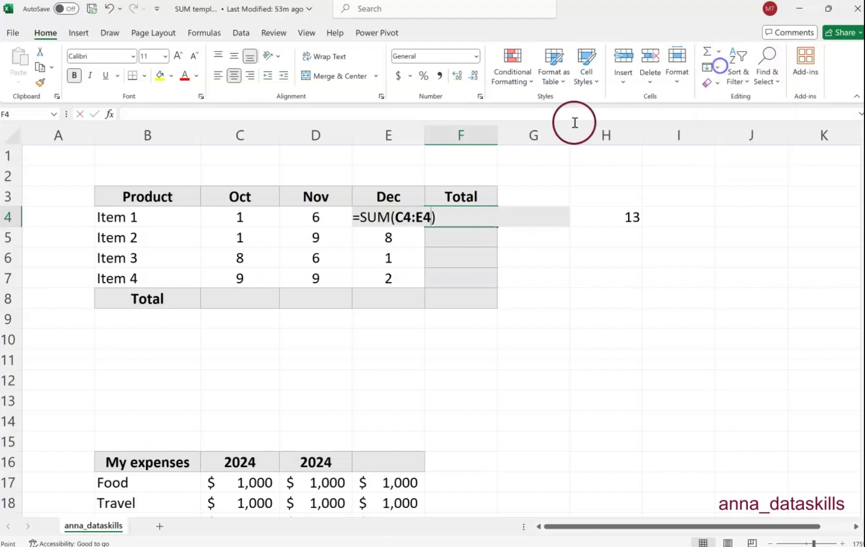
{"action": "key", "text": "Return"}
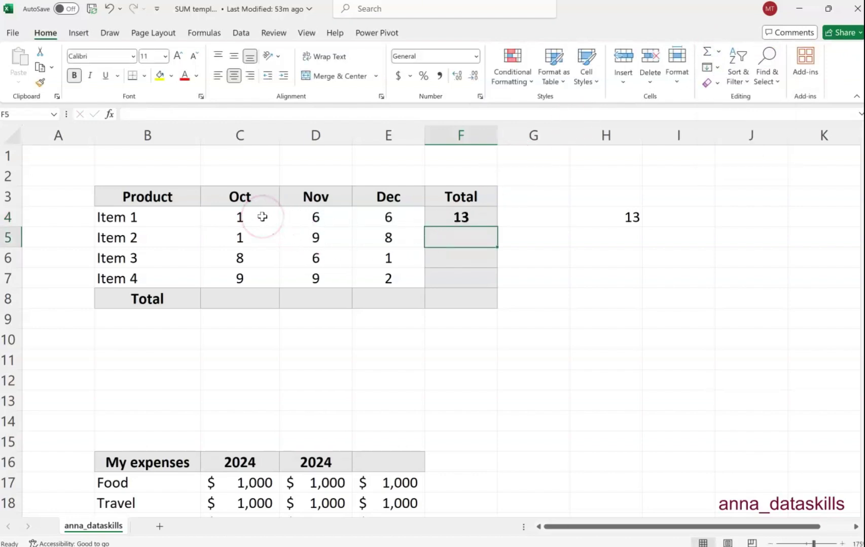
Step: Clear the Item 1 total from cell F4
{"action": "left_click", "coordinate": [465, 218]}
{"action": "key", "text": "Delete"}
{"action": "left_click", "coordinate": [502, 252]}
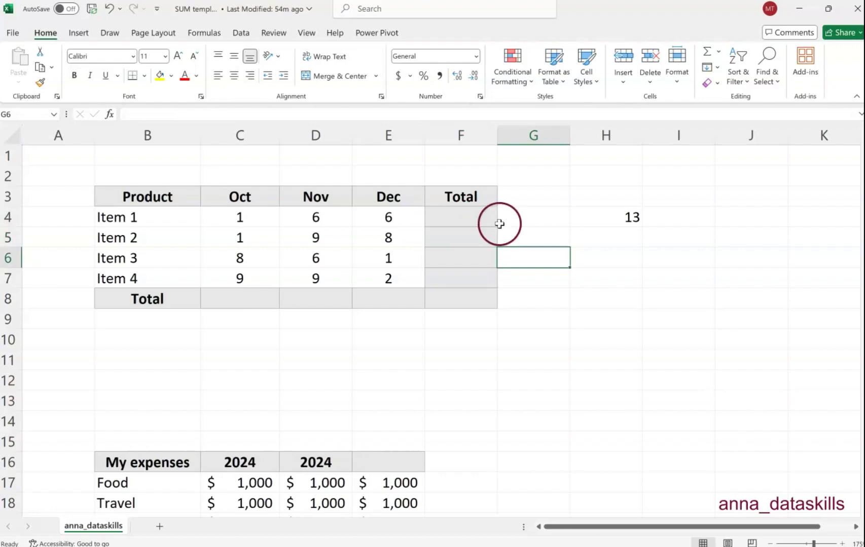
Step: Fill the Total column F4:F7 and the Total row C8:F8 with AutoSum formulas in one go
{"action": "left_click_drag", "start_coordinate": [473, 217], "coordinate": [474, 274]}
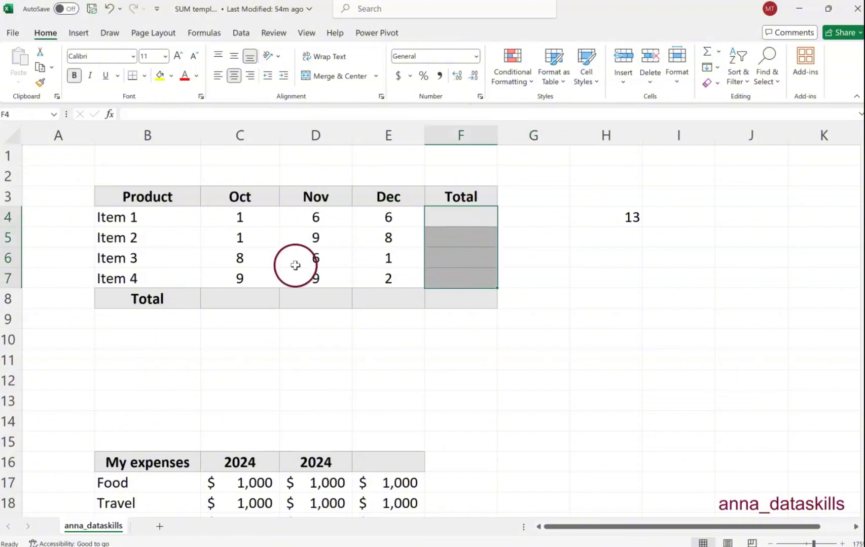
{"action": "left_click_drag", "start_coordinate": [255, 299], "coordinate": [444, 303]}
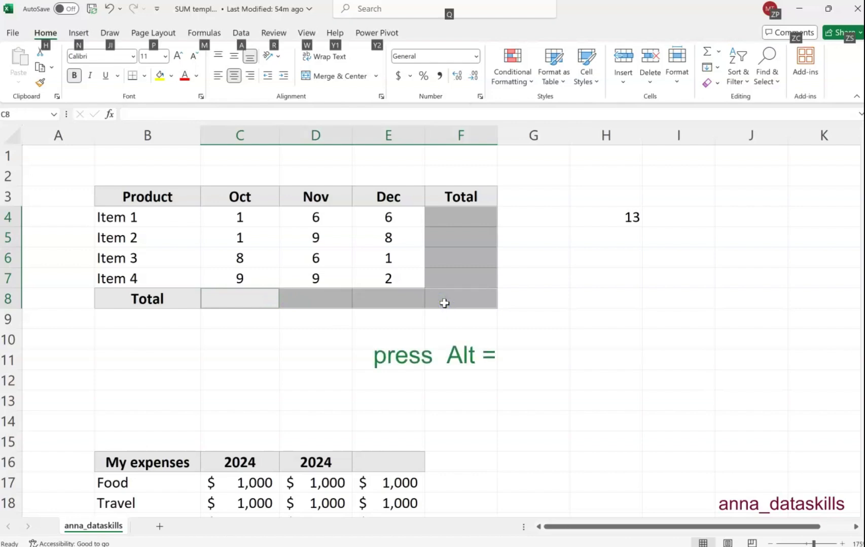
{"action": "key", "text": "alt+equal"}
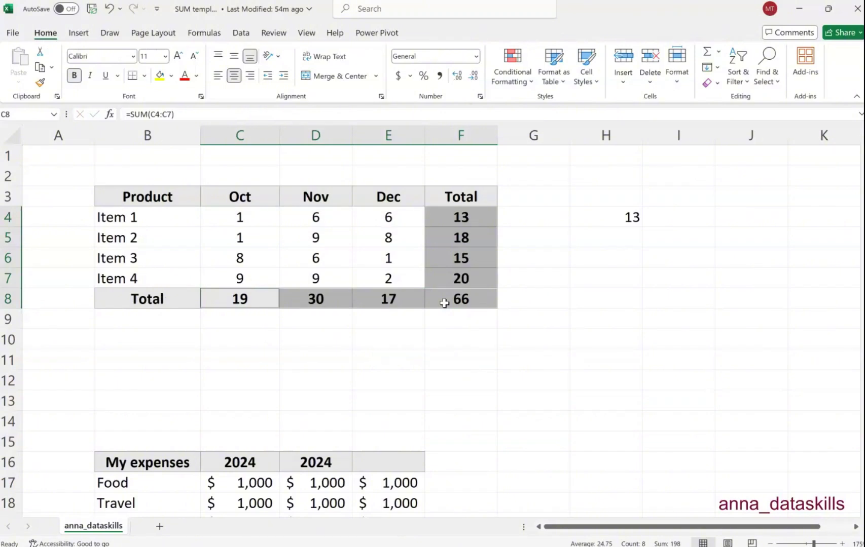
{"action": "left_click", "coordinate": [466, 364]}
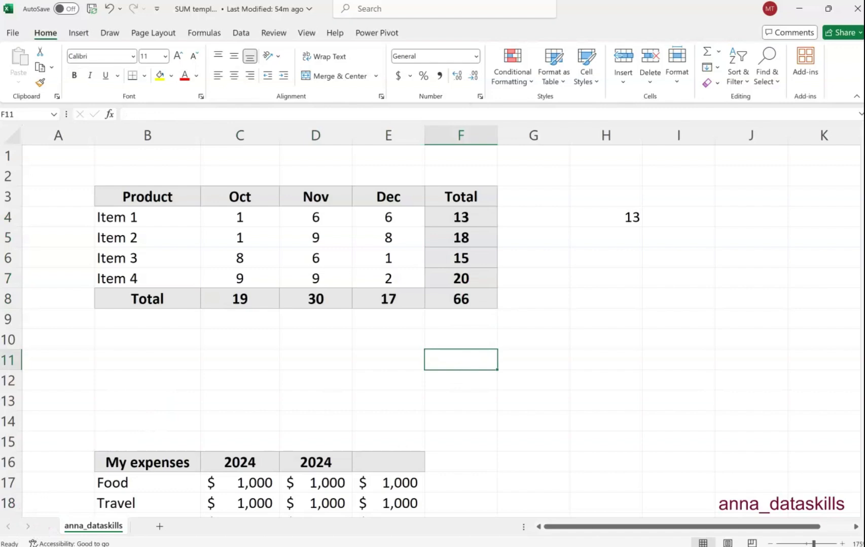
Step: Total the first 2024 column of the My expenses table in cell C20 with AutoSum, accepting the proposed range C16:C19
{"action": "scroll", "coordinate": [60, 512], "scroll_direction": "down", "scroll_amount": 3}
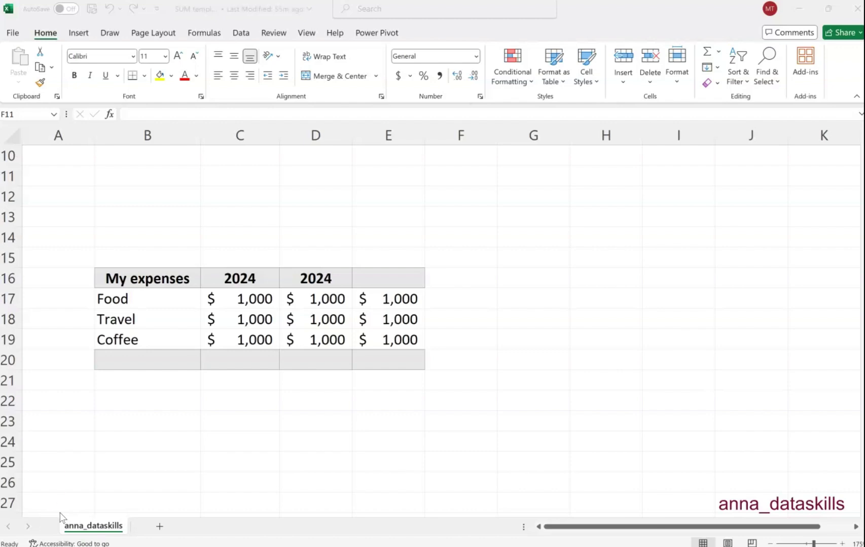
{"action": "left_click", "coordinate": [42, 483]}
{"action": "left_click", "coordinate": [246, 363]}
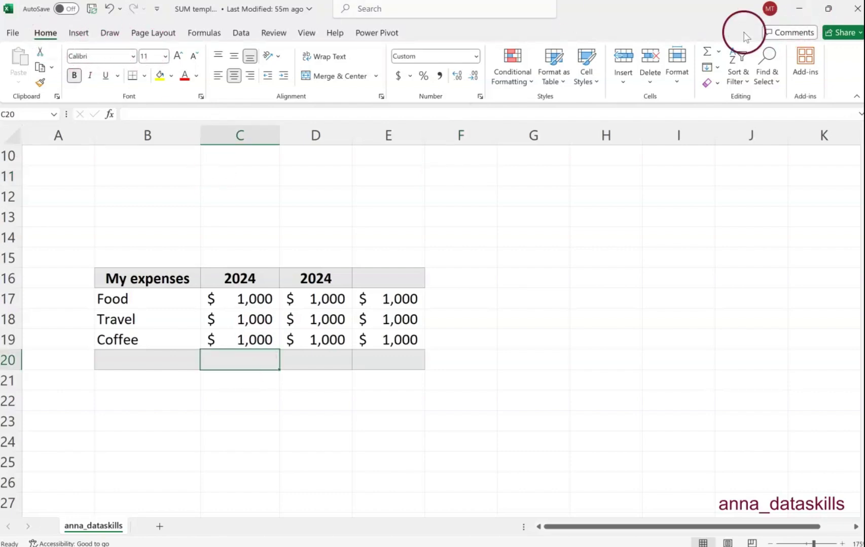
{"action": "left_click", "coordinate": [708, 53]}
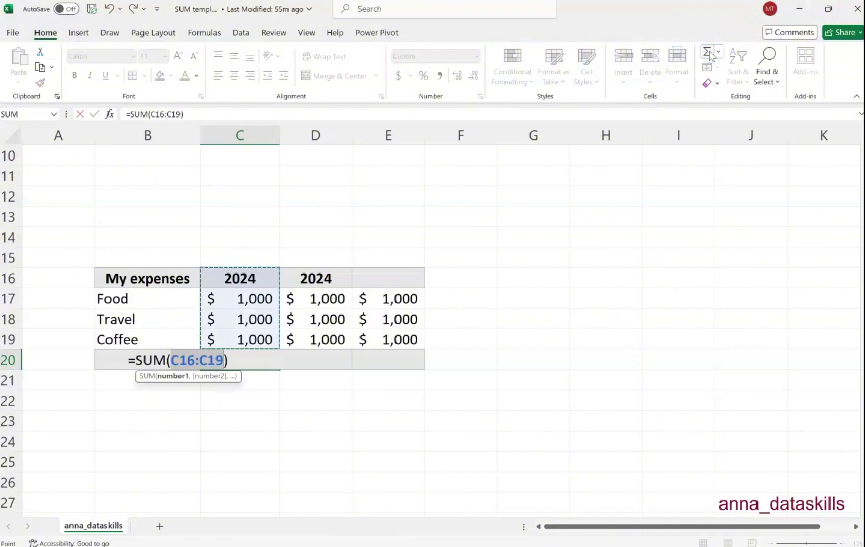
{"action": "key", "text": "Return"}
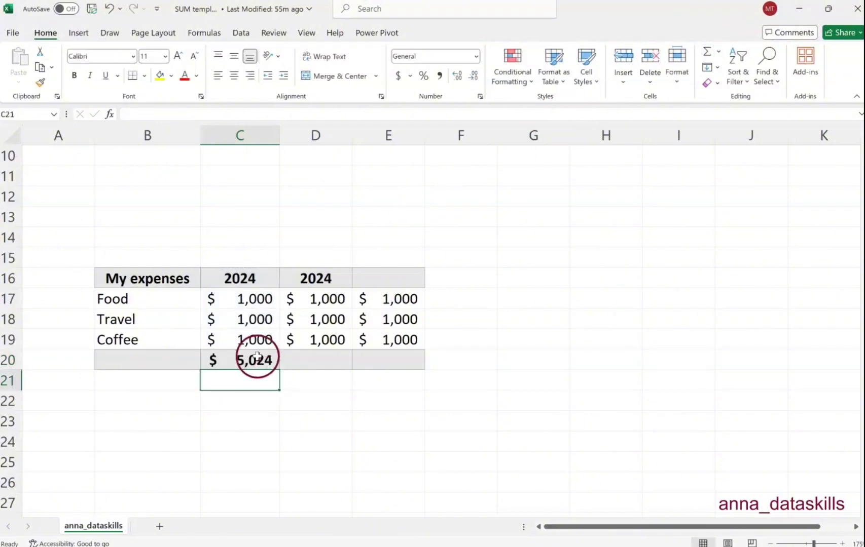
Step: Check the sum of the expense amounts C17:C19 and inspect which range the formula in cell C20 references
{"action": "left_click", "coordinate": [229, 304]}
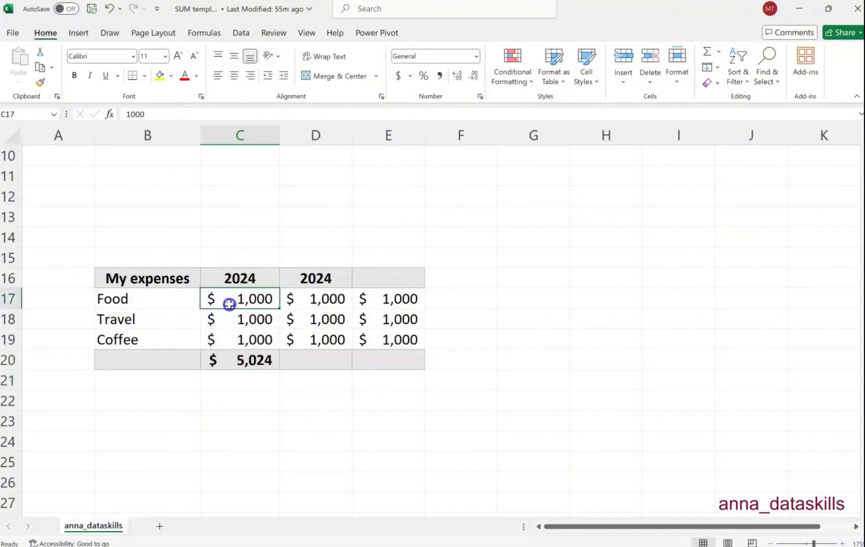
{"action": "left_click_drag", "start_coordinate": [229, 304], "coordinate": [230, 339]}
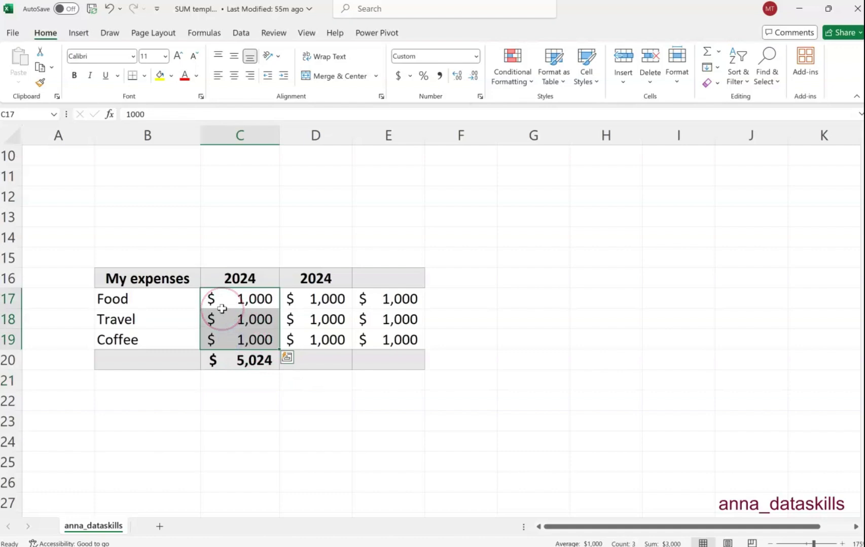
{"action": "left_click", "coordinate": [243, 364]}
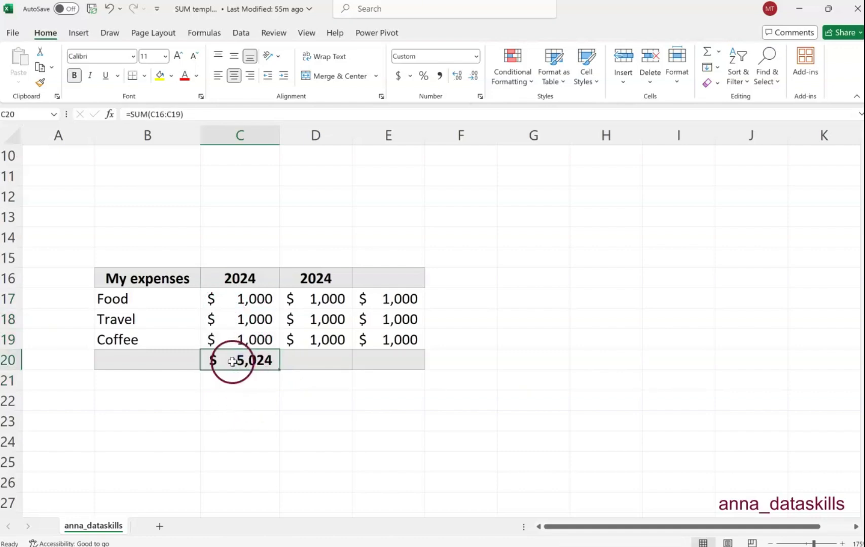
{"action": "double_click", "coordinate": [231, 360]}
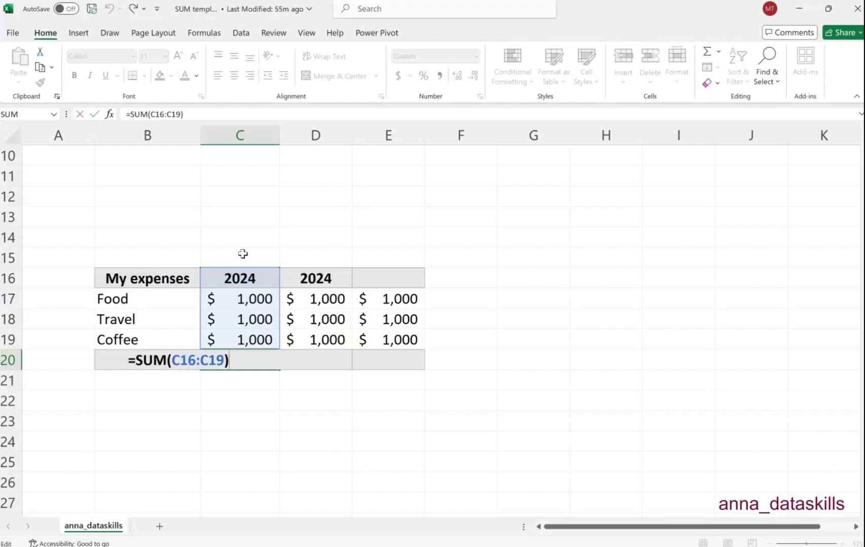
{"action": "key", "text": "ctrl+Return"}
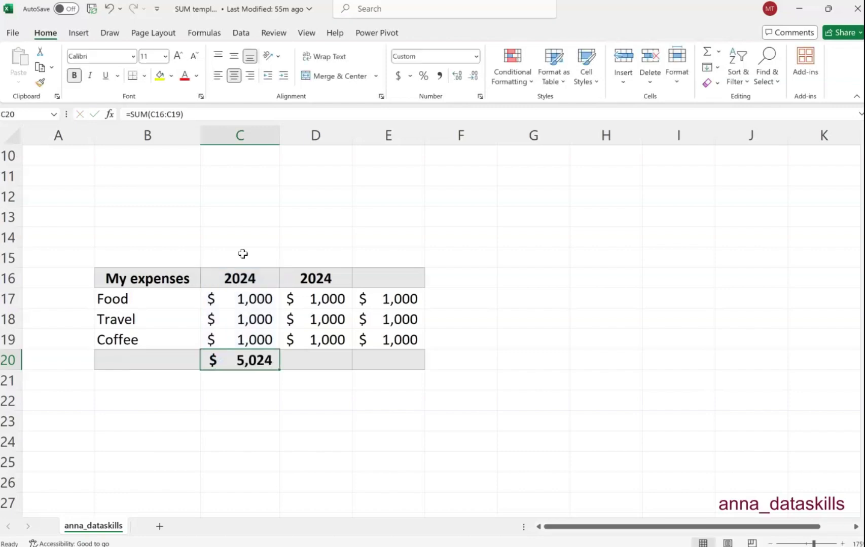
Step: Total the second 2024 column in cell D20 with AutoSum, restricting the range to D17:D19
{"action": "left_click", "coordinate": [328, 359]}
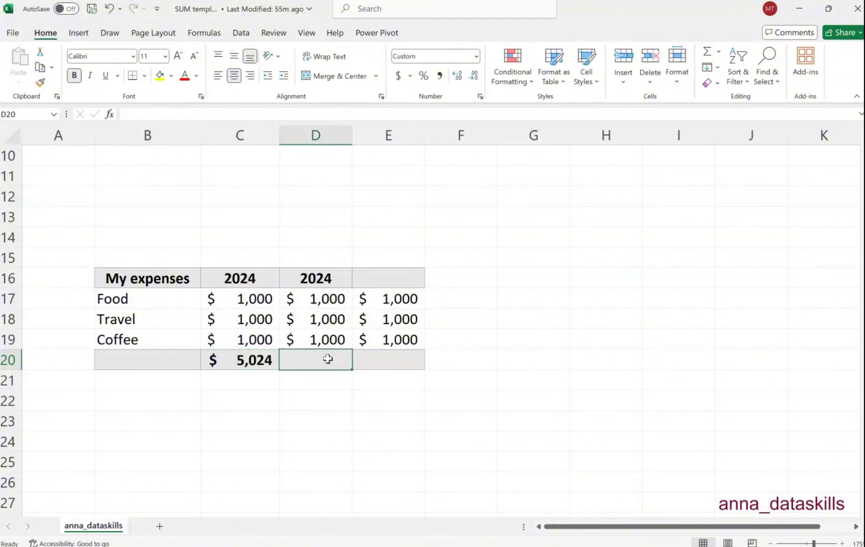
{"action": "left_click", "coordinate": [706, 51]}
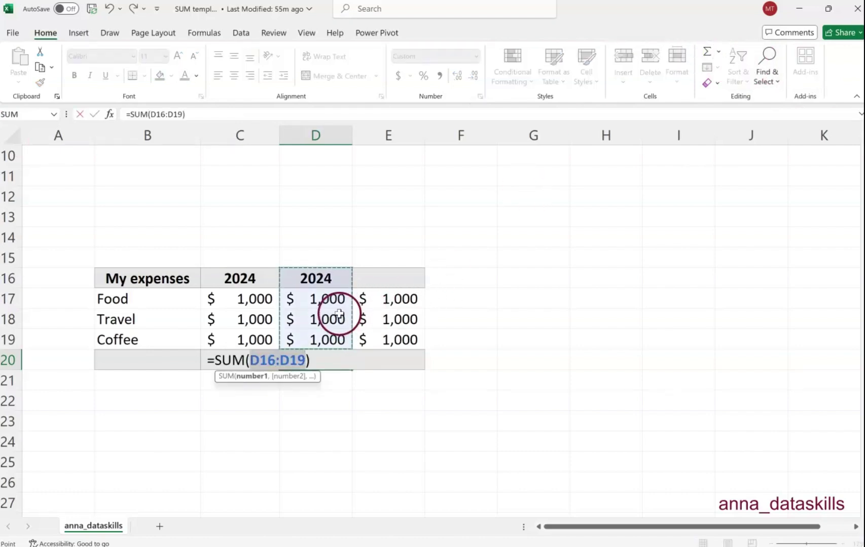
{"action": "left_click", "coordinate": [334, 298]}
{"action": "left_click_drag", "start_coordinate": [328, 302], "coordinate": [322, 339]}
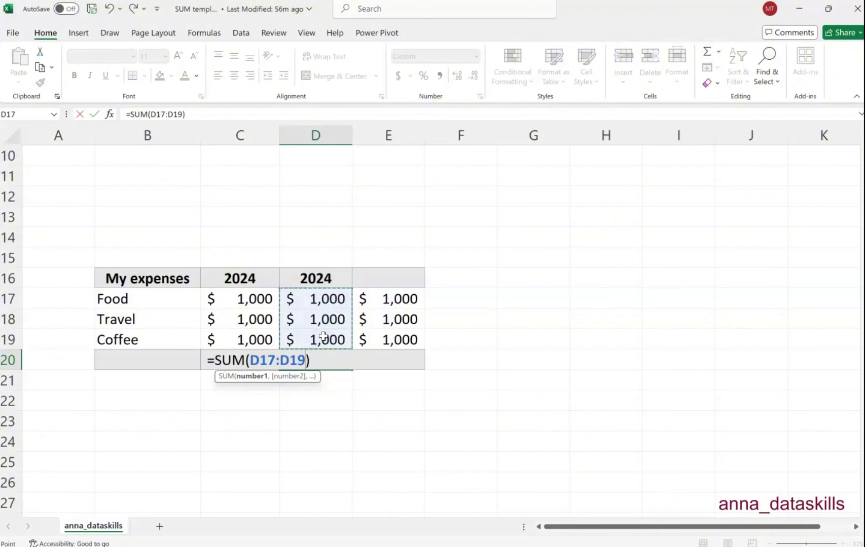
{"action": "key", "text": "Return"}
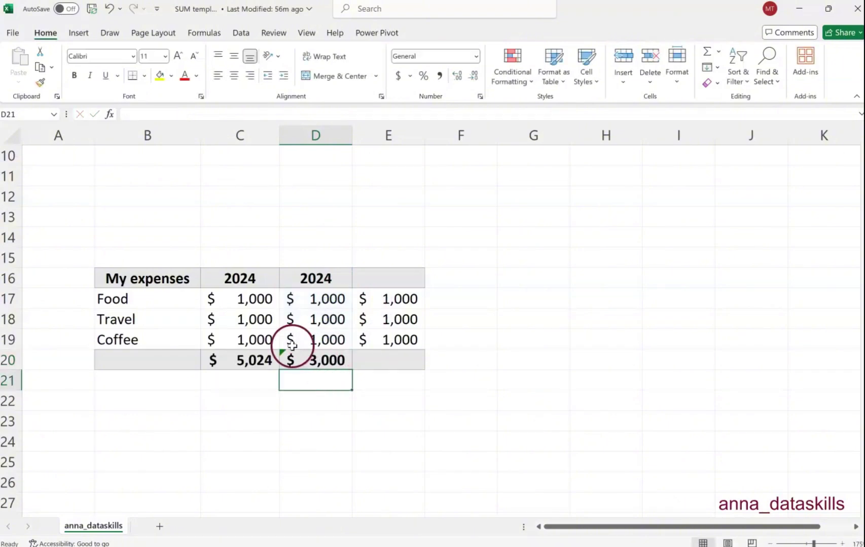
Step: Ignore the omitted adjacent cells error flagged on the total in cell D20
{"action": "left_click", "coordinate": [290, 360]}
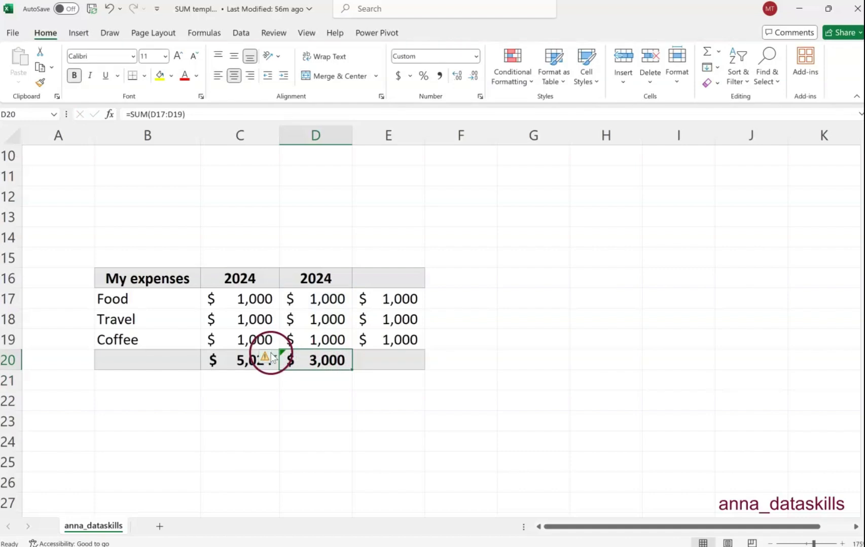
{"action": "left_click", "coordinate": [274, 357]}
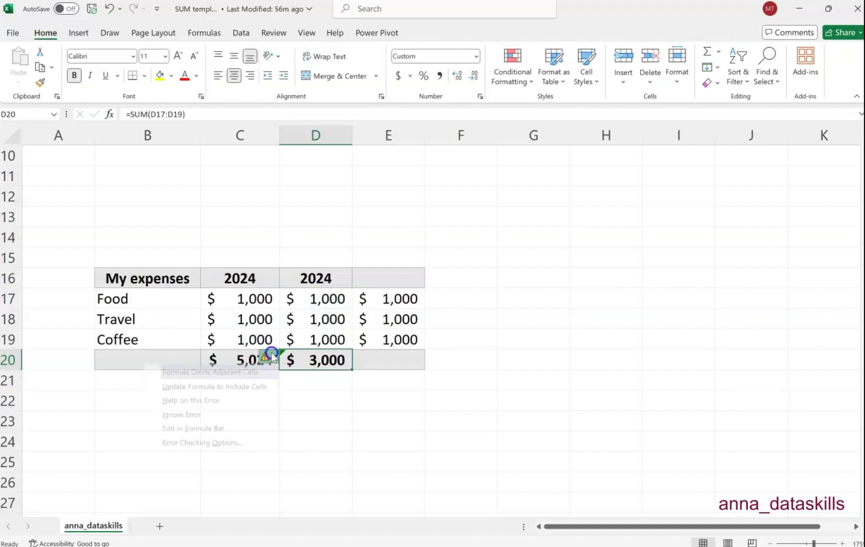
{"action": "left_click", "coordinate": [228, 416]}
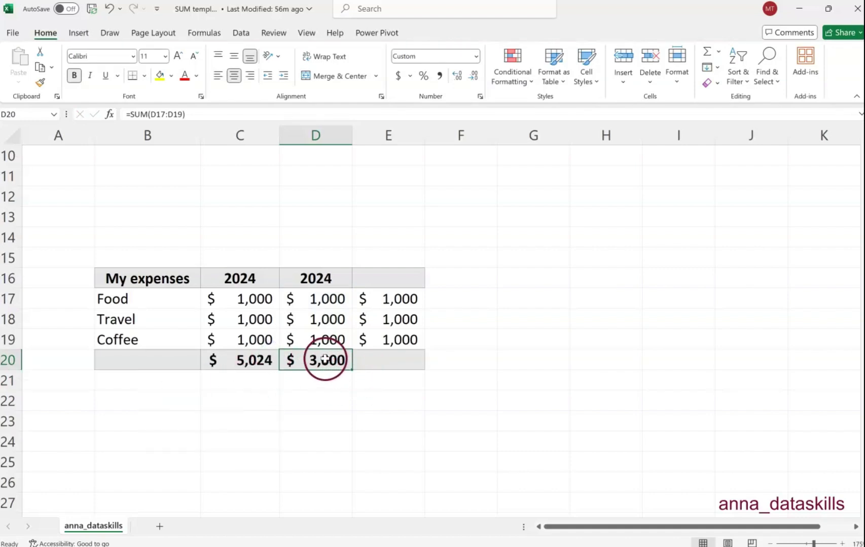
Step: Format the empty header cell E16 as Text and enter 2024 in it
{"action": "left_click", "coordinate": [365, 363]}
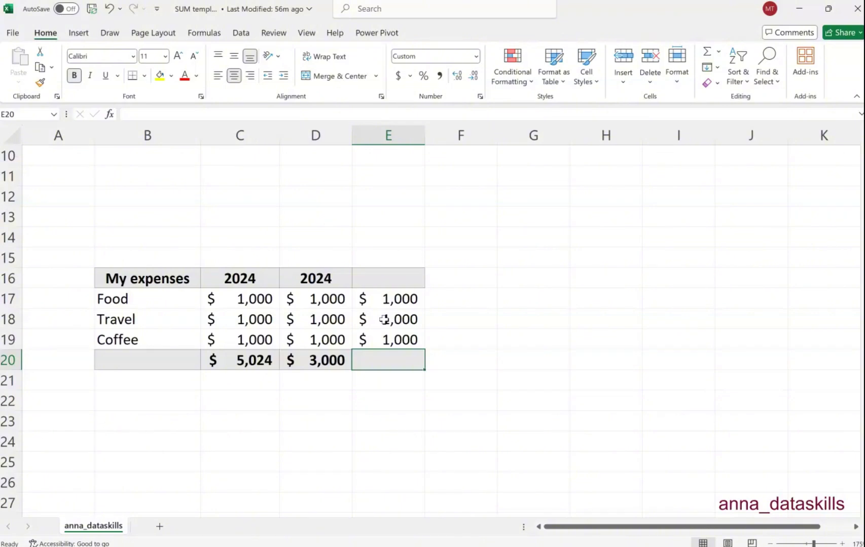
{"action": "left_click", "coordinate": [378, 276]}
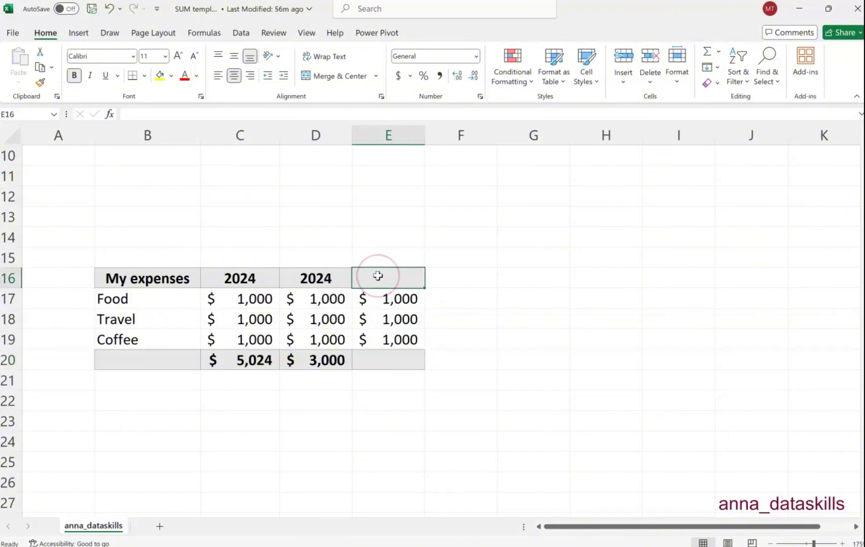
{"action": "left_click", "coordinate": [384, 276]}
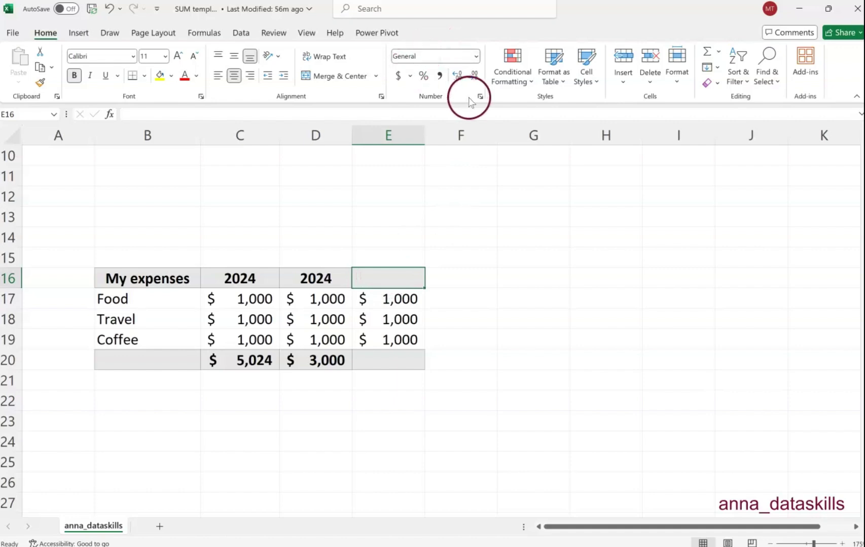
{"action": "left_click", "coordinate": [477, 56]}
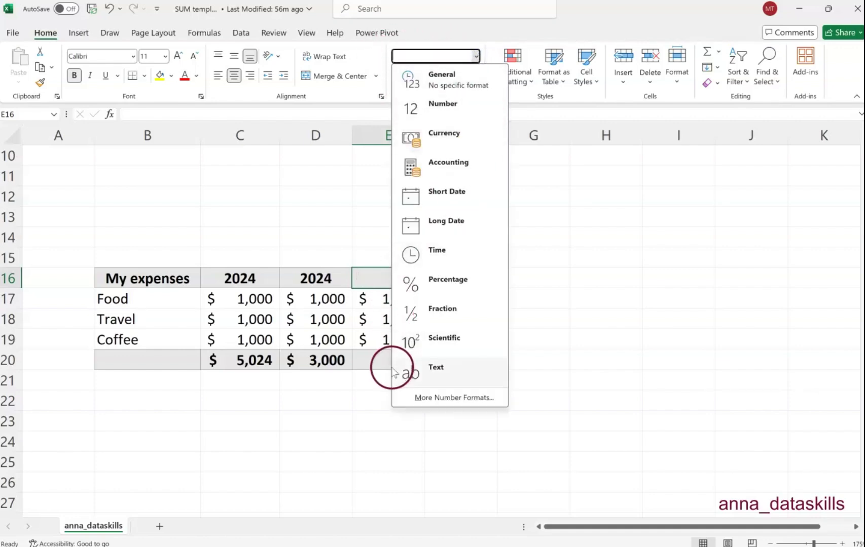
{"action": "left_click", "coordinate": [433, 374]}
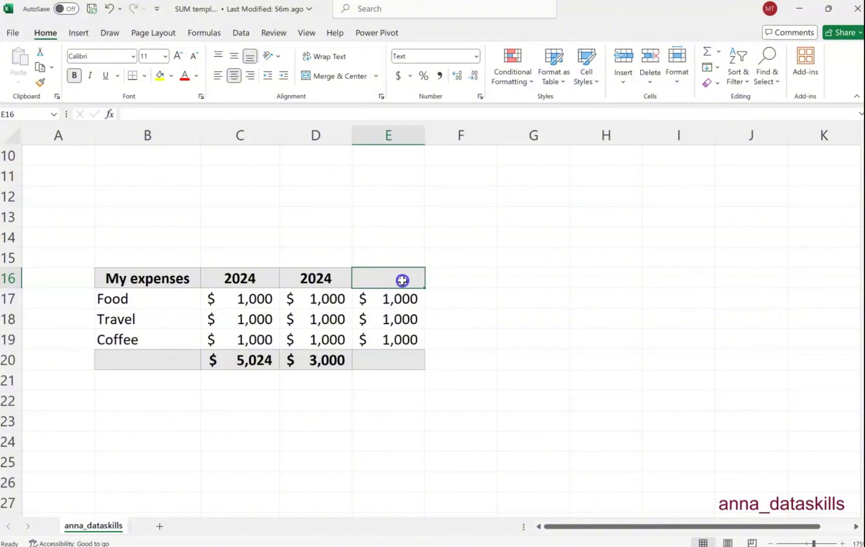
{"action": "type", "text": "202"}
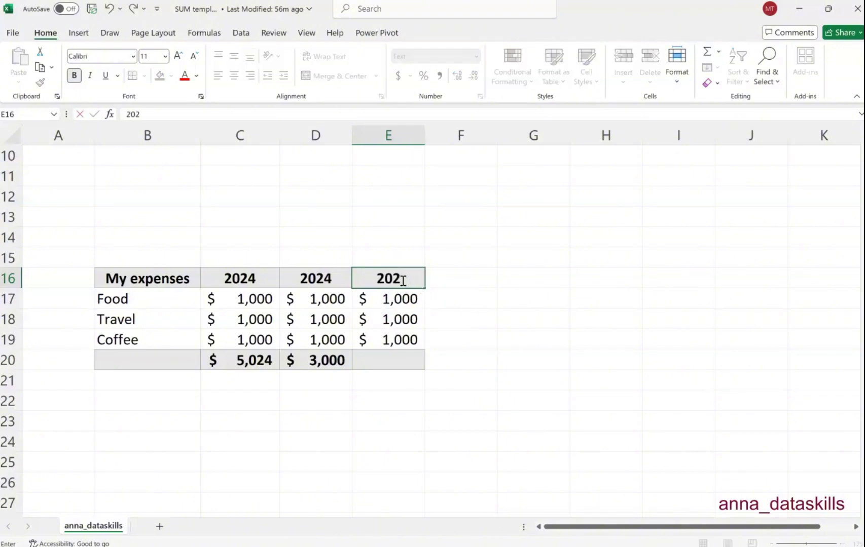
{"action": "type", "text": "4"}
{"action": "key", "text": "Return"}
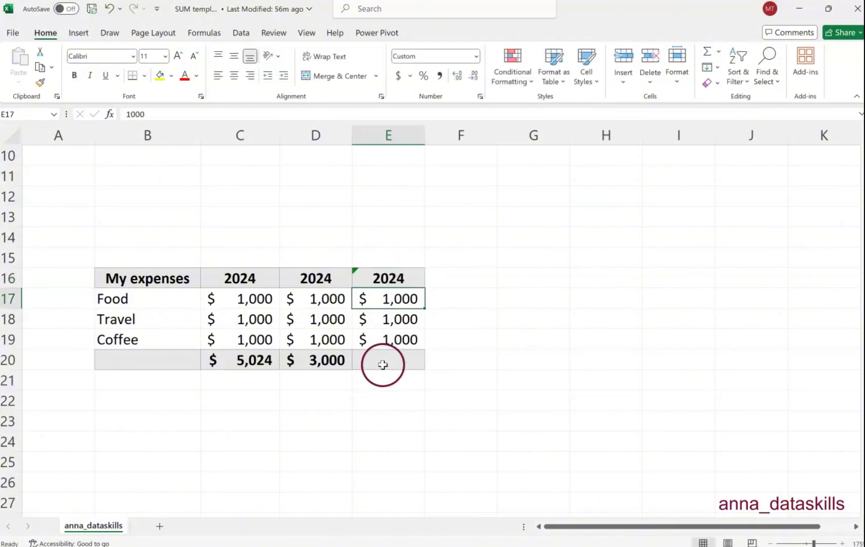
Step: Ignore the number stored as text error flagged on header cell E16
{"action": "left_click", "coordinate": [367, 281]}
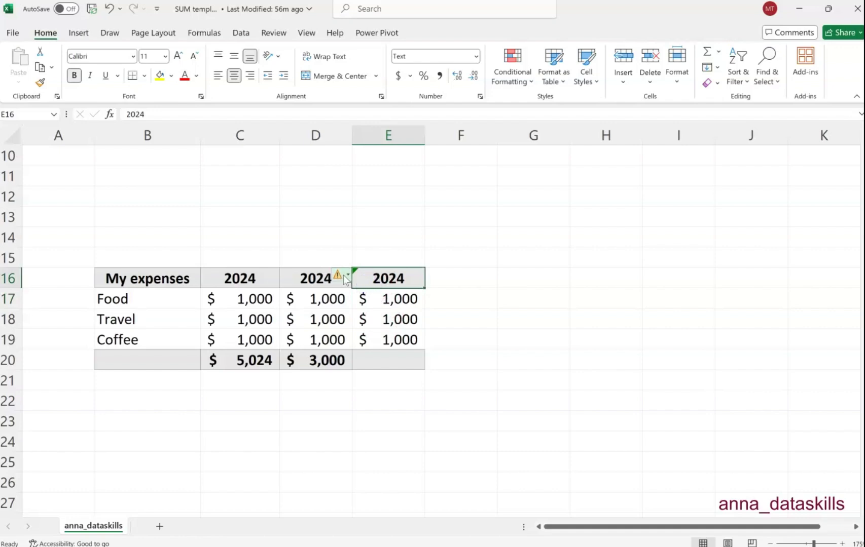
{"action": "left_click", "coordinate": [346, 275]}
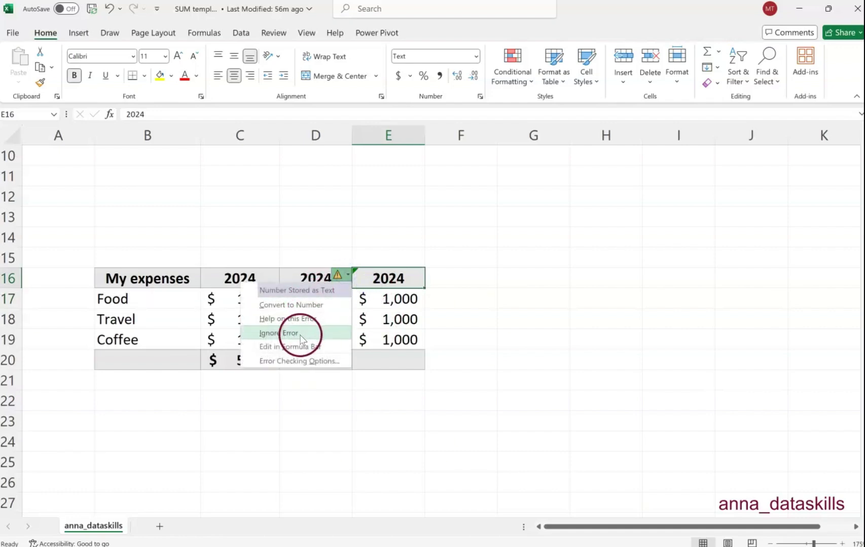
{"action": "left_click", "coordinate": [301, 334]}
Step: Total the third expense column in cell E20 with AutoSum over E17:E19
{"action": "left_click", "coordinate": [407, 362]}
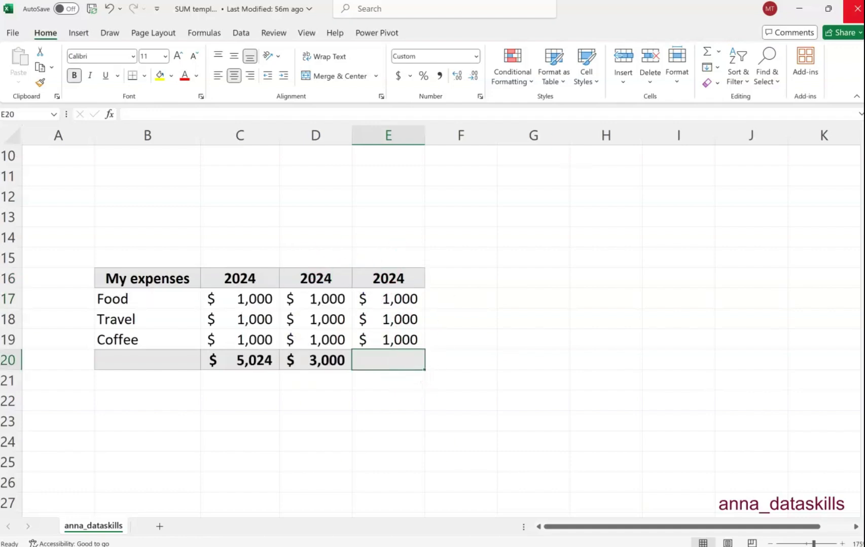
{"action": "left_click", "coordinate": [709, 53]}
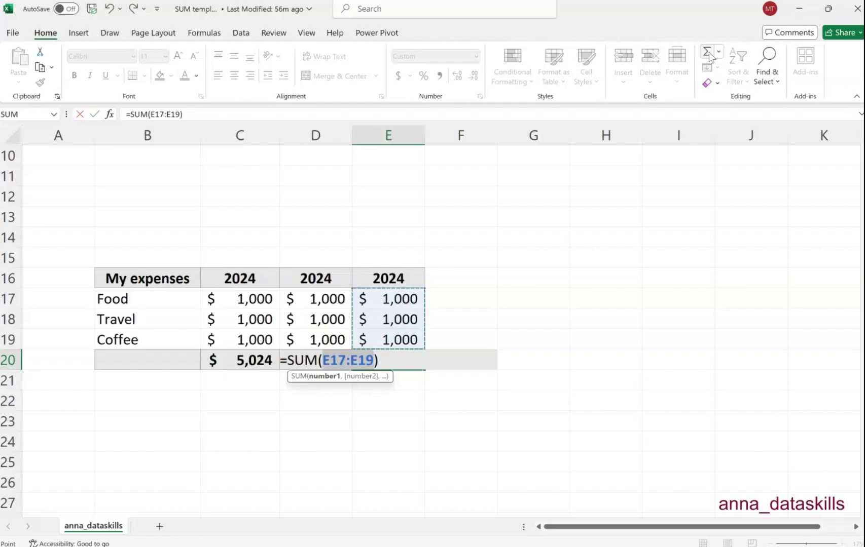
{"action": "key", "text": "Return"}
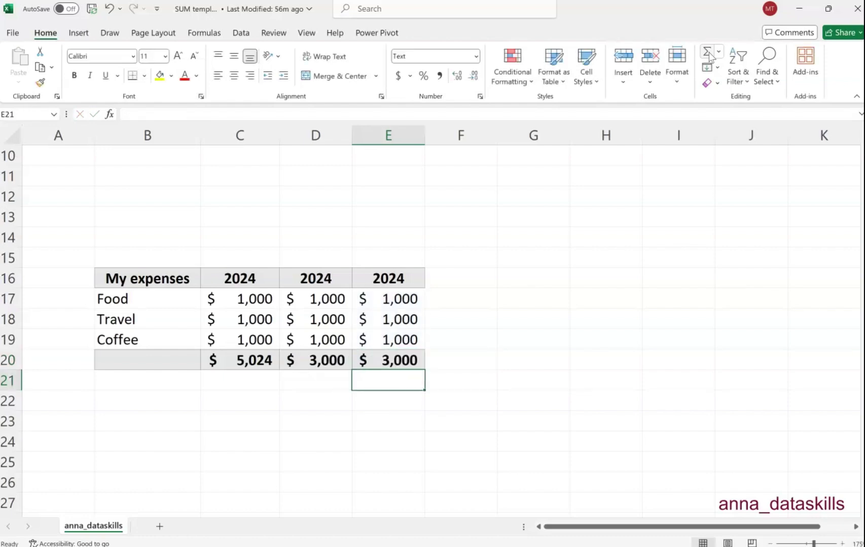
{"action": "left_click", "coordinate": [395, 283]}
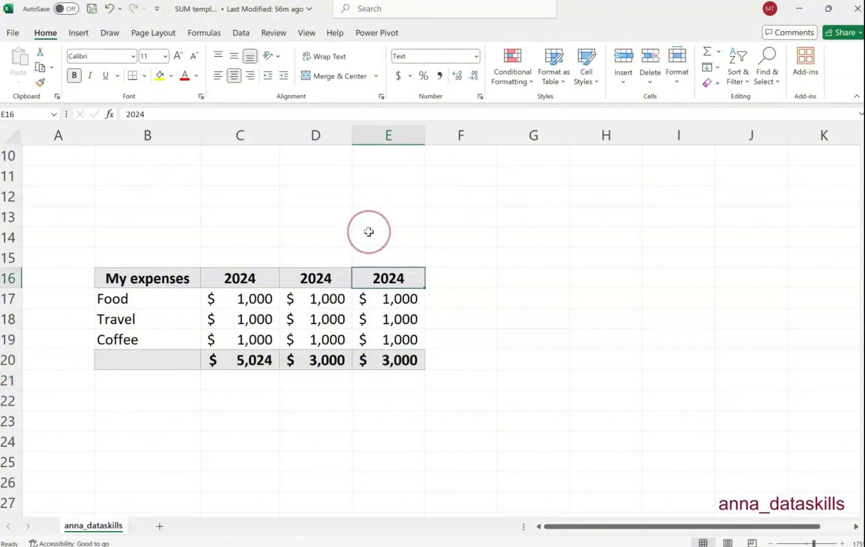